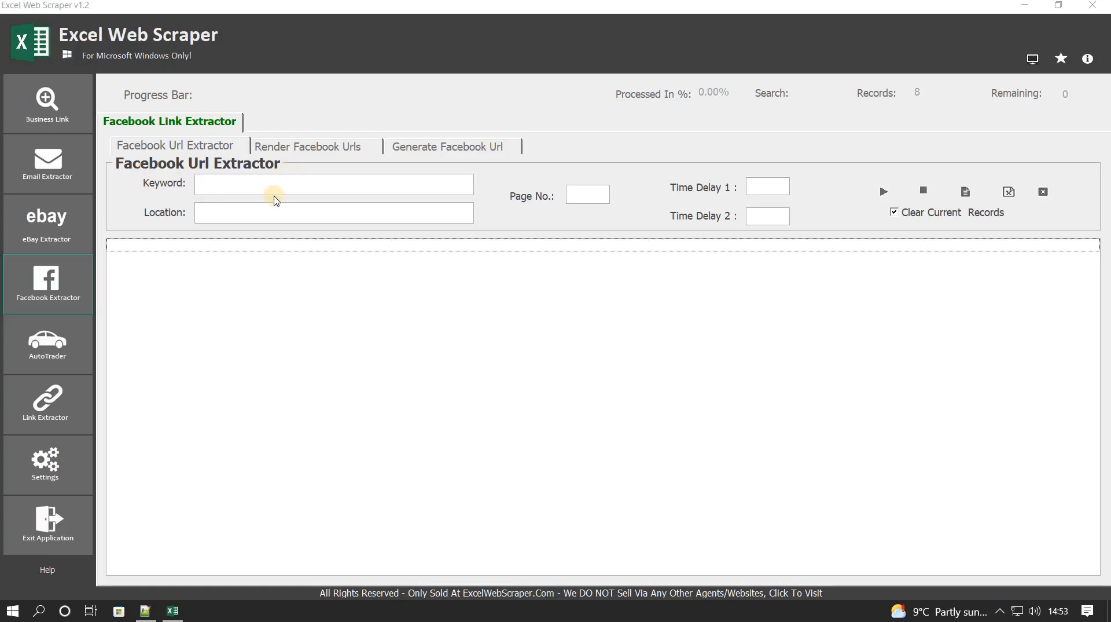
Extract Facebook URLs for keyword "car dealerships" in location "london", using page number 3 and 1 for both time delays.
click(235, 183)
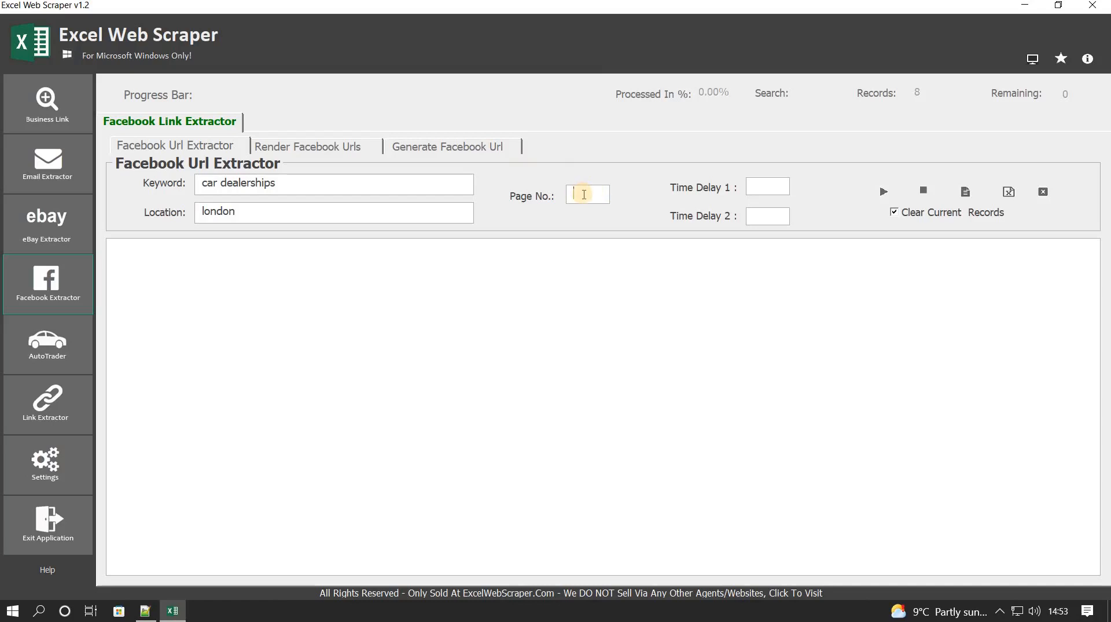
text(3)
click(755, 184)
text(1)
click(764, 217)
text(1)
click(884, 191)
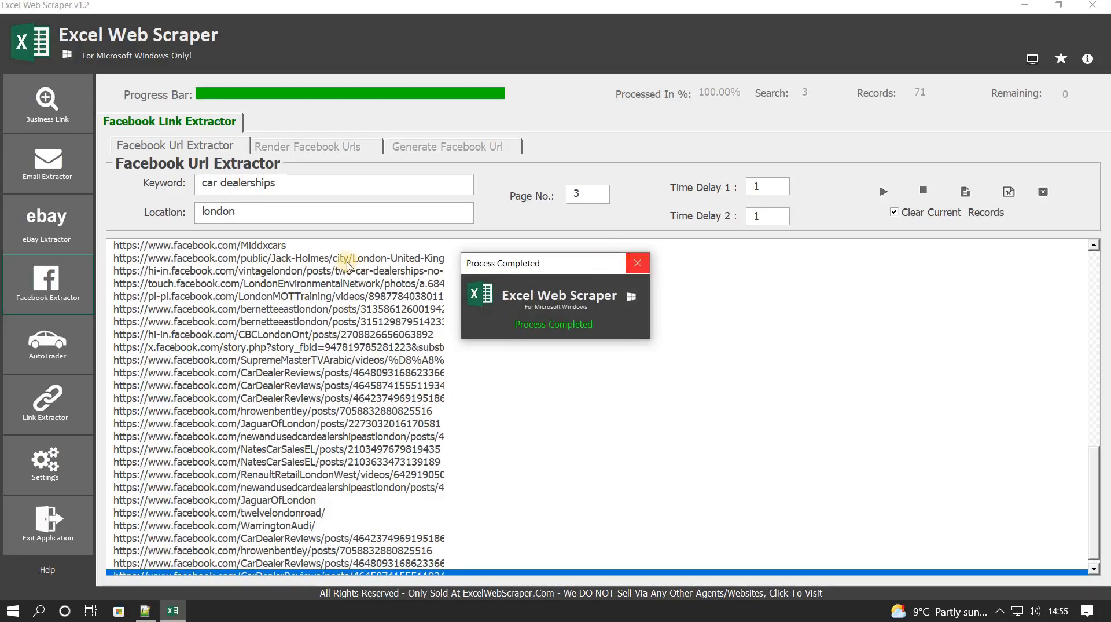
click(642, 262)
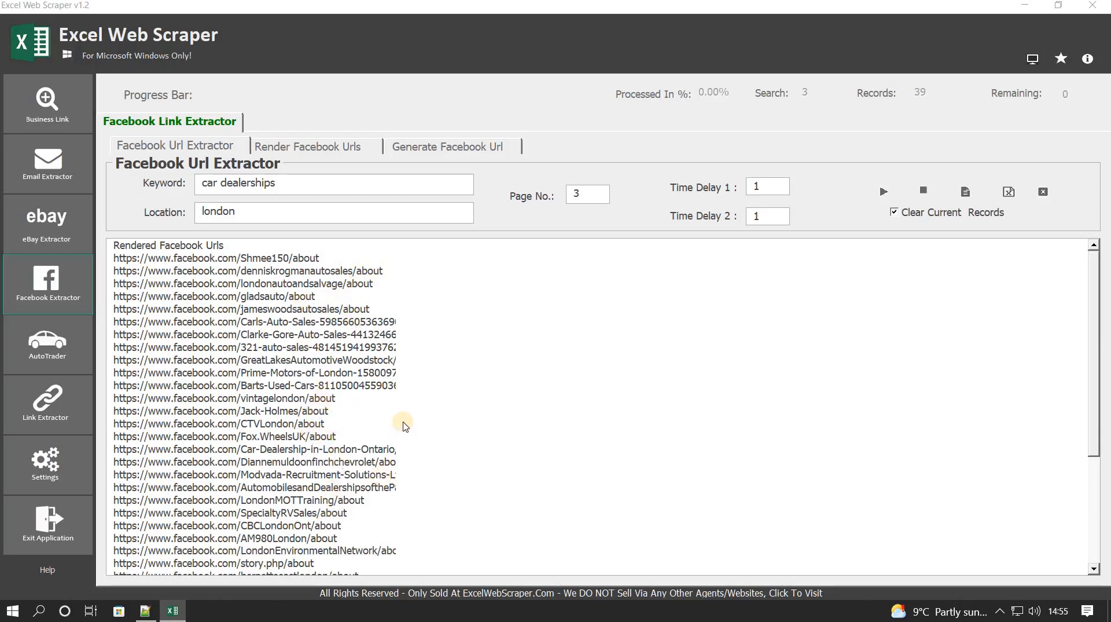
Review the rendered car dealership URLs and clear all results including URLs.
click(1096, 275)
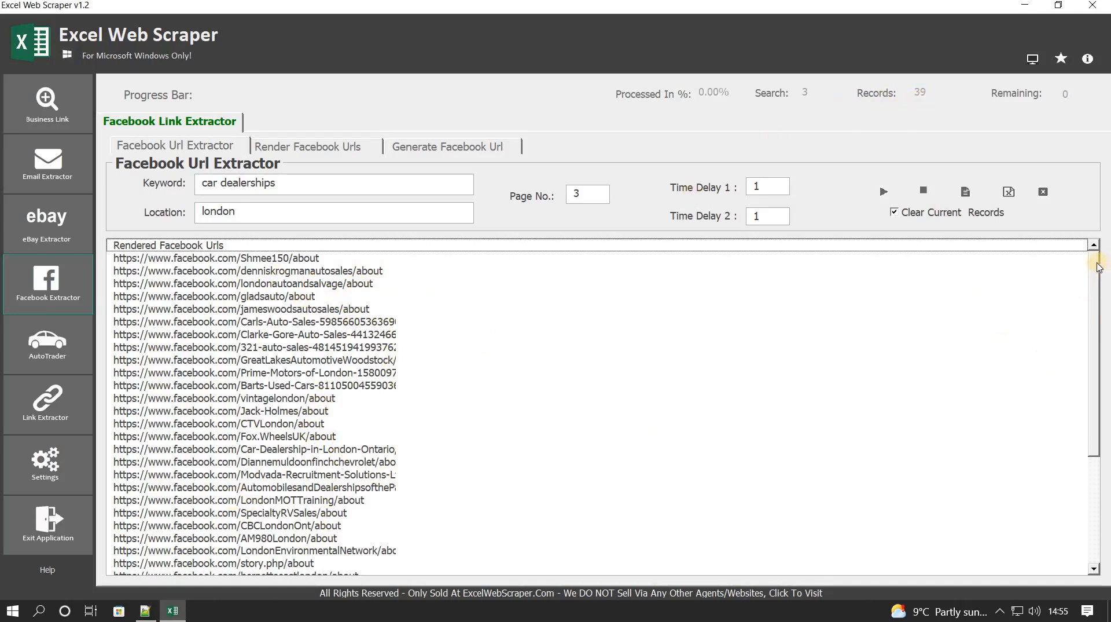
drag(1097, 299, 1099, 397)
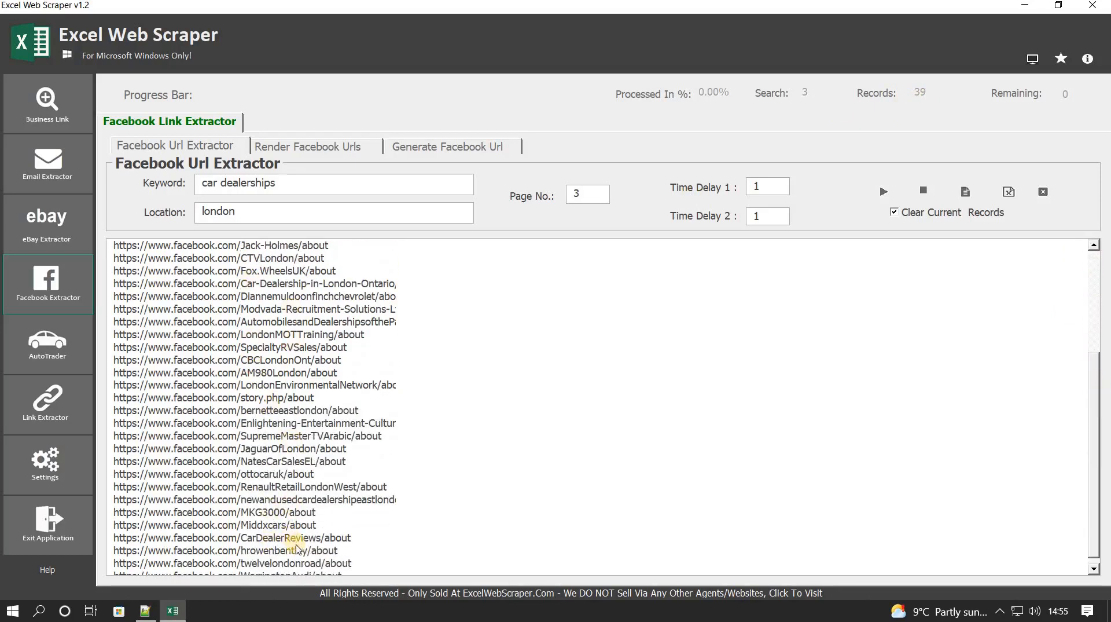
drag(1092, 538, 1087, 404)
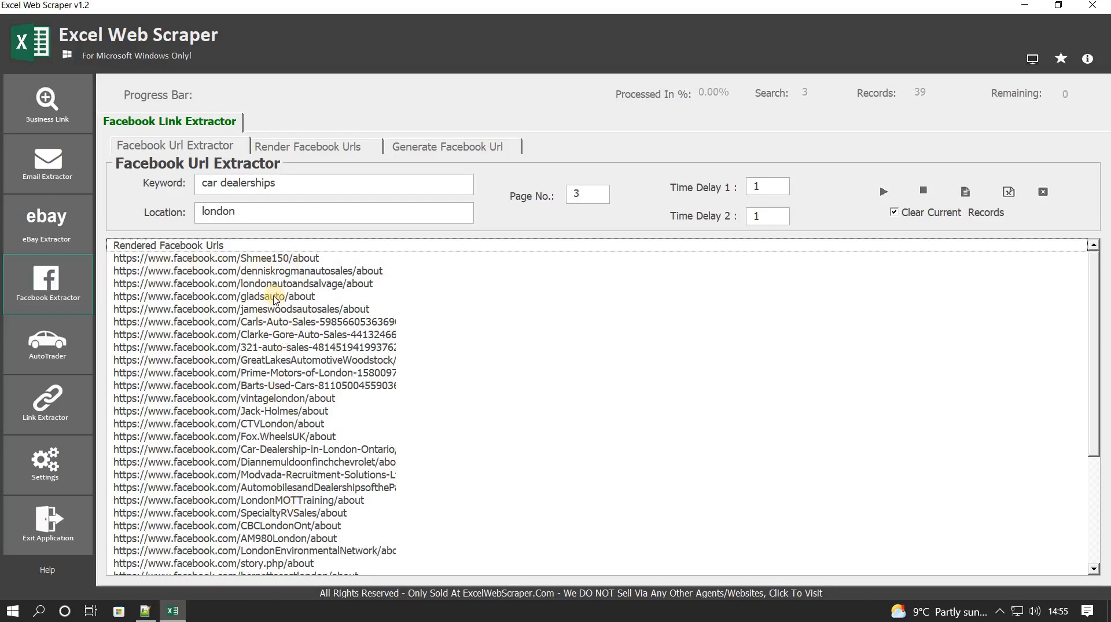
click(1045, 192)
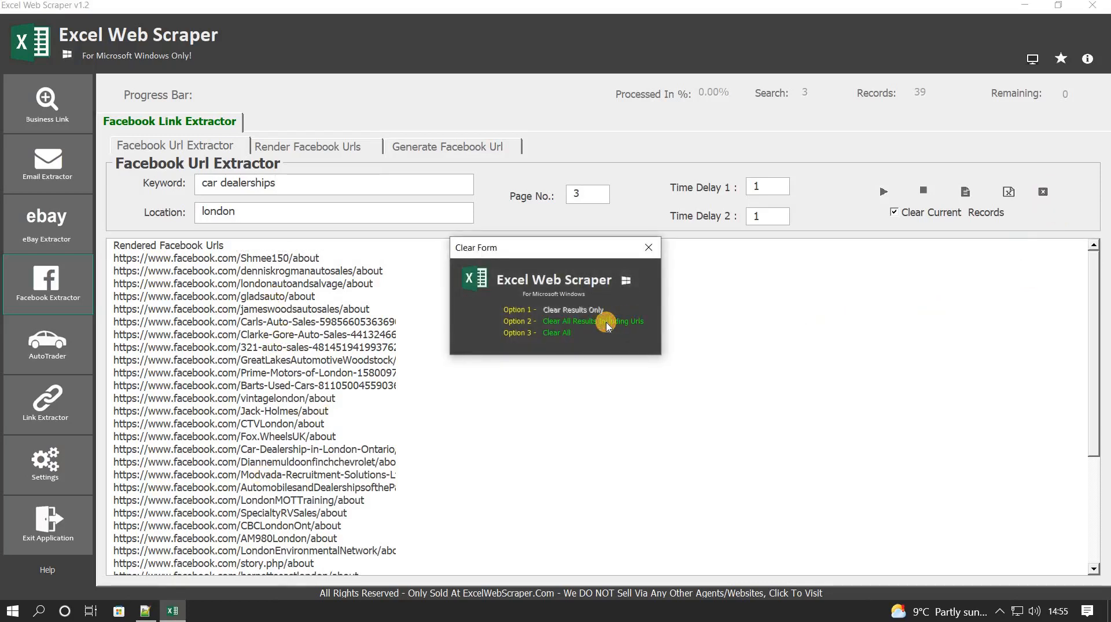
click(607, 322)
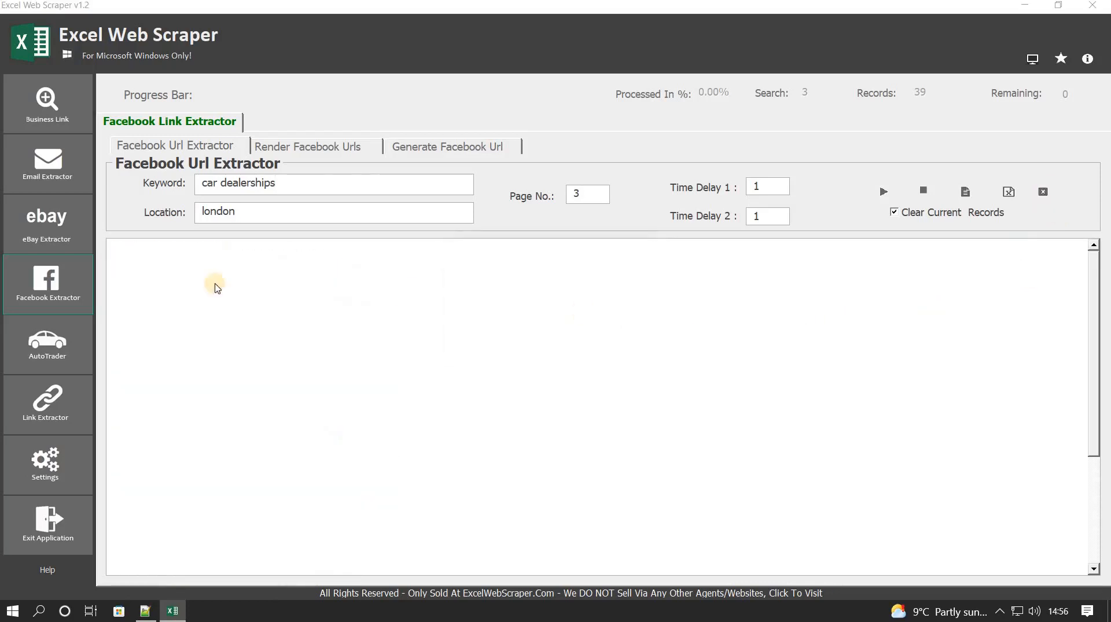
click(307, 152)
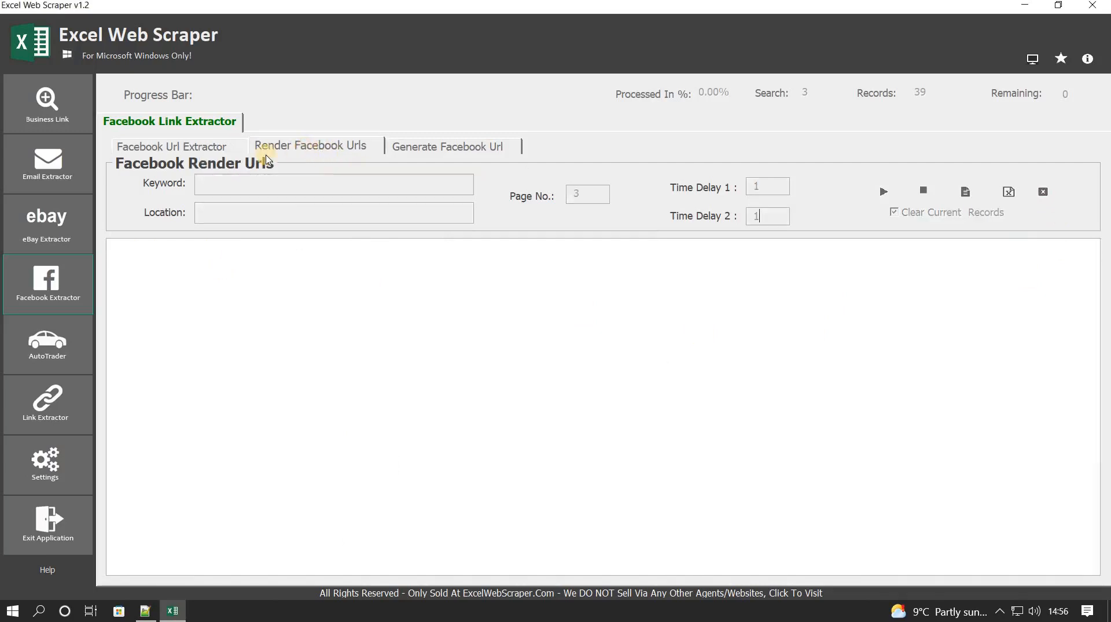
click(40, 181)
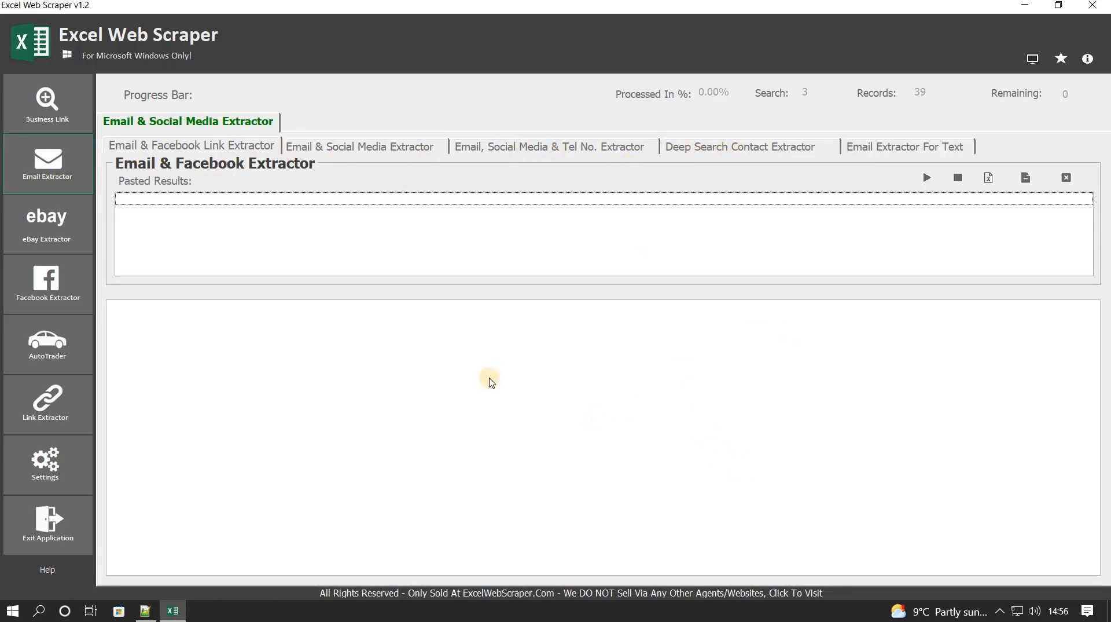
click(42, 294)
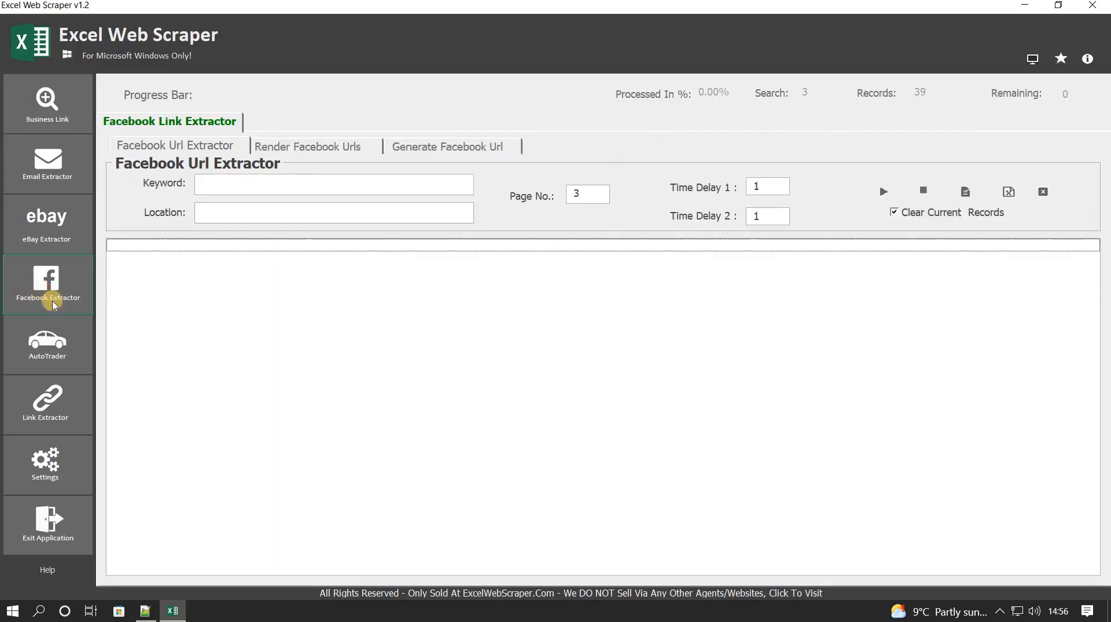
Open Render Facebook Urls and copy the whole list of Facebook URLs from the "new 1" document in Notepad++.
click(290, 148)
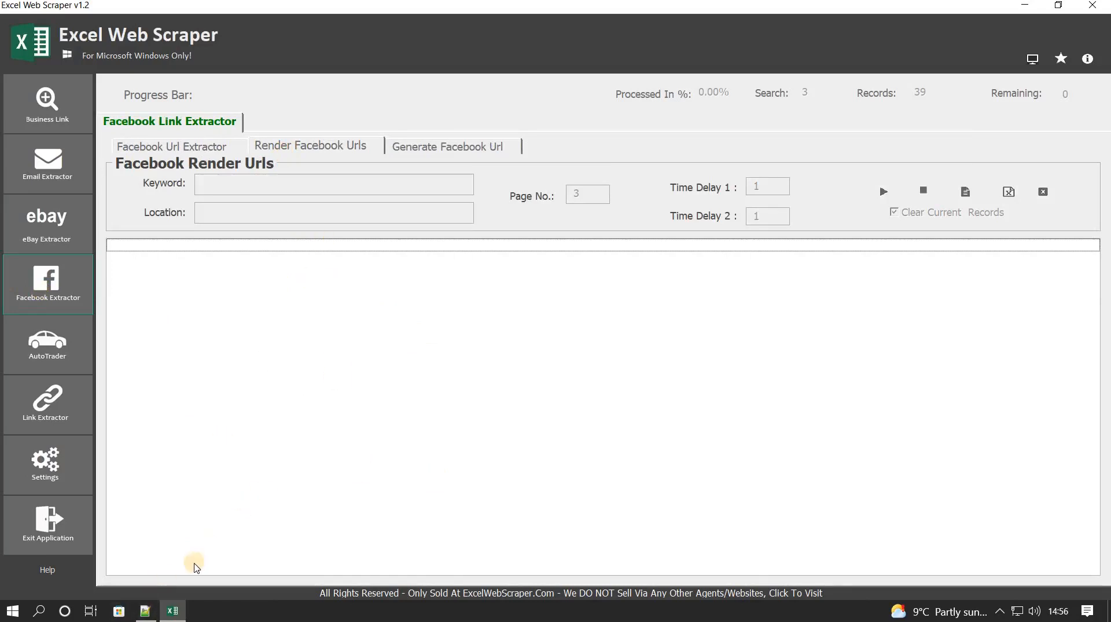
click(146, 613)
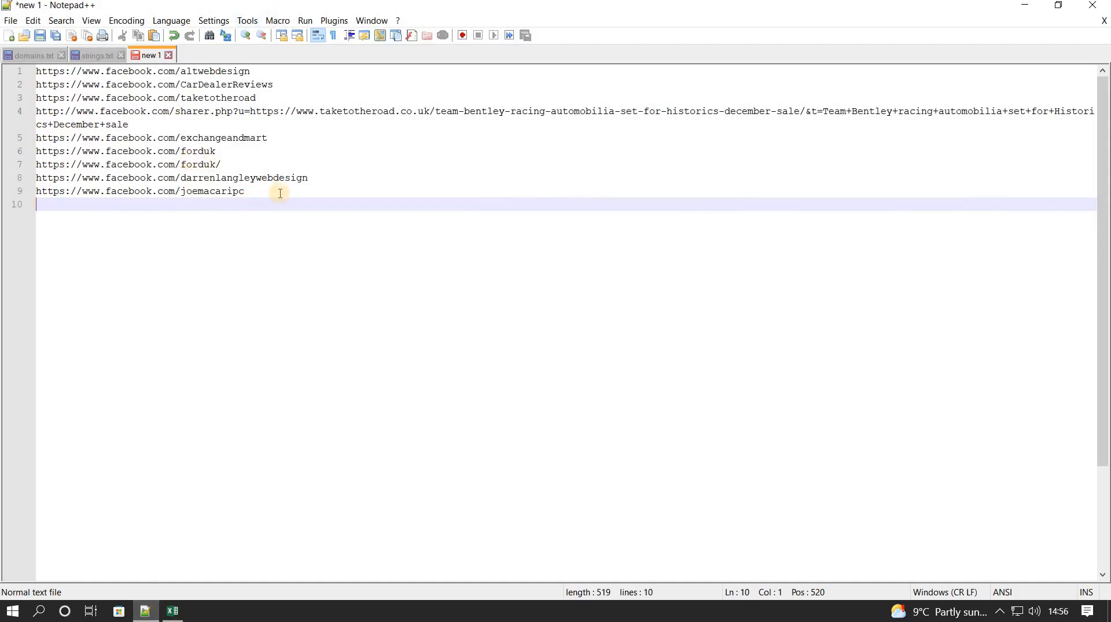
drag(278, 194, 36, 70)
right_click(66, 108)
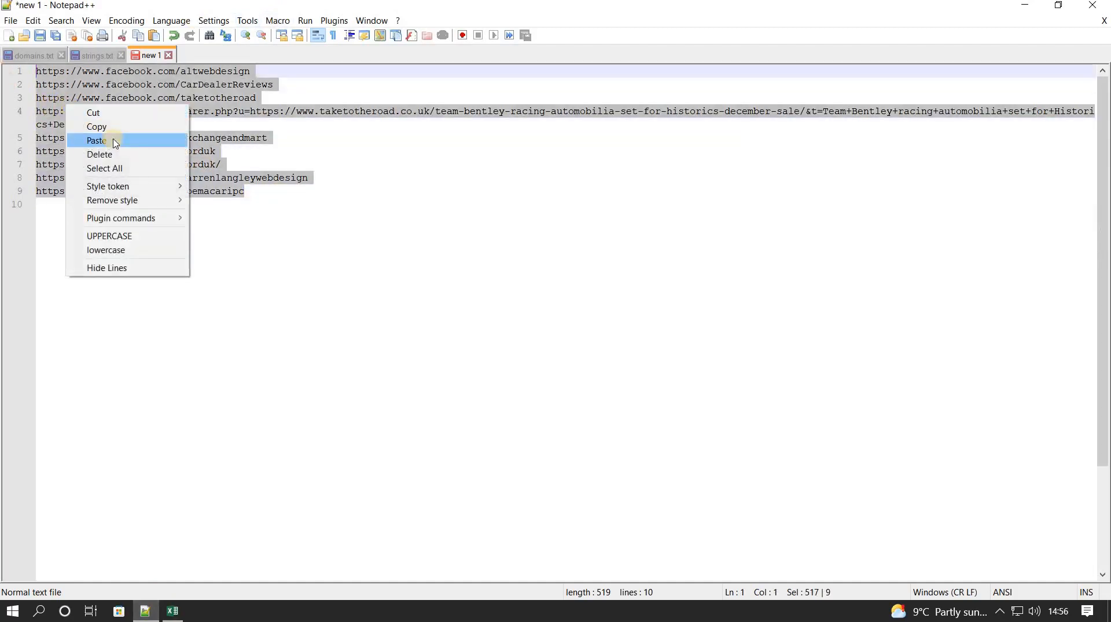
click(110, 126)
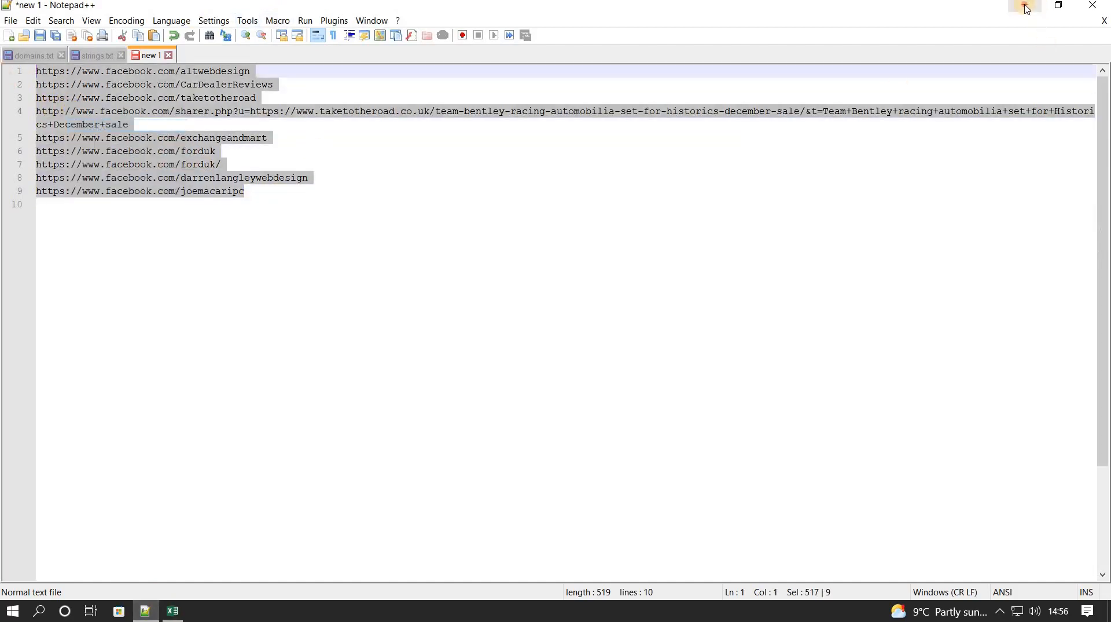
click(1026, 5)
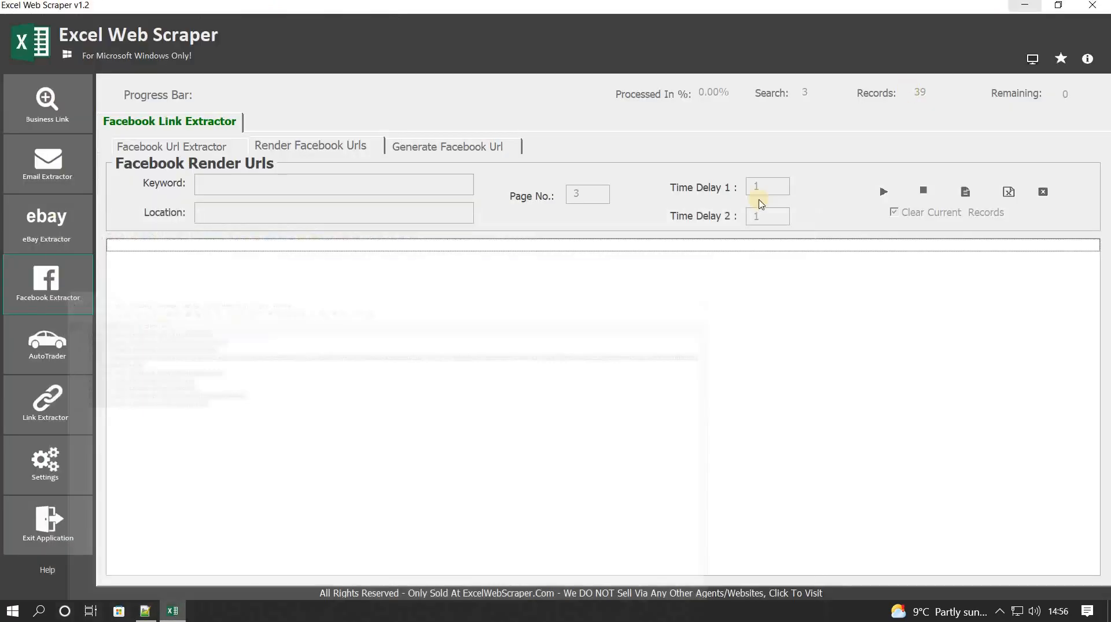
Paste the copied Facebook URLs into the Facebook Render Urls list.
click(965, 192)
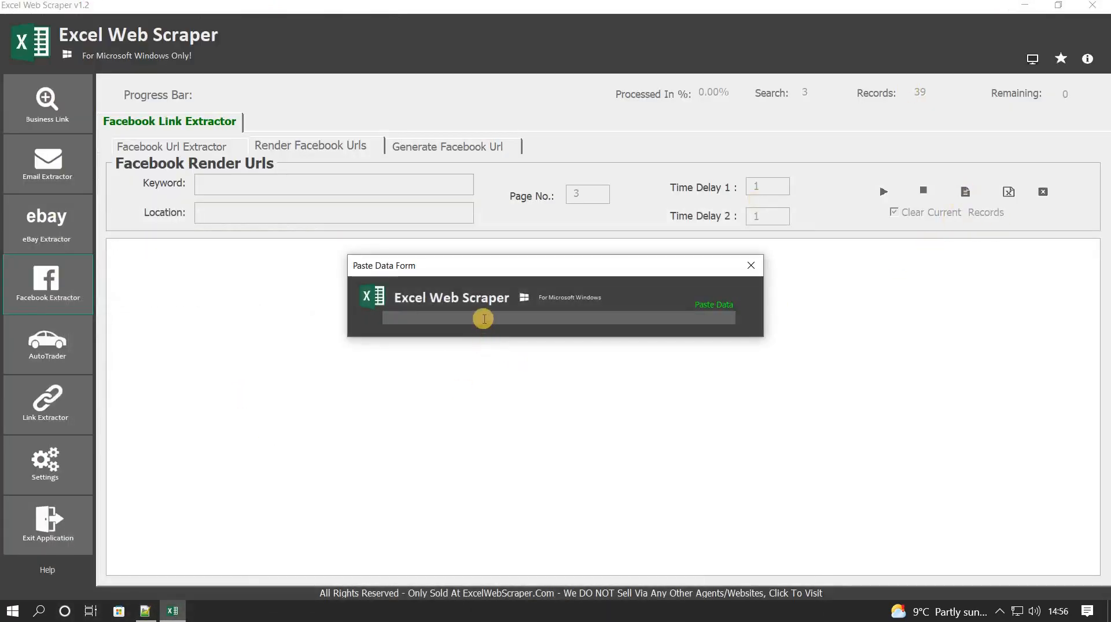
click(713, 304)
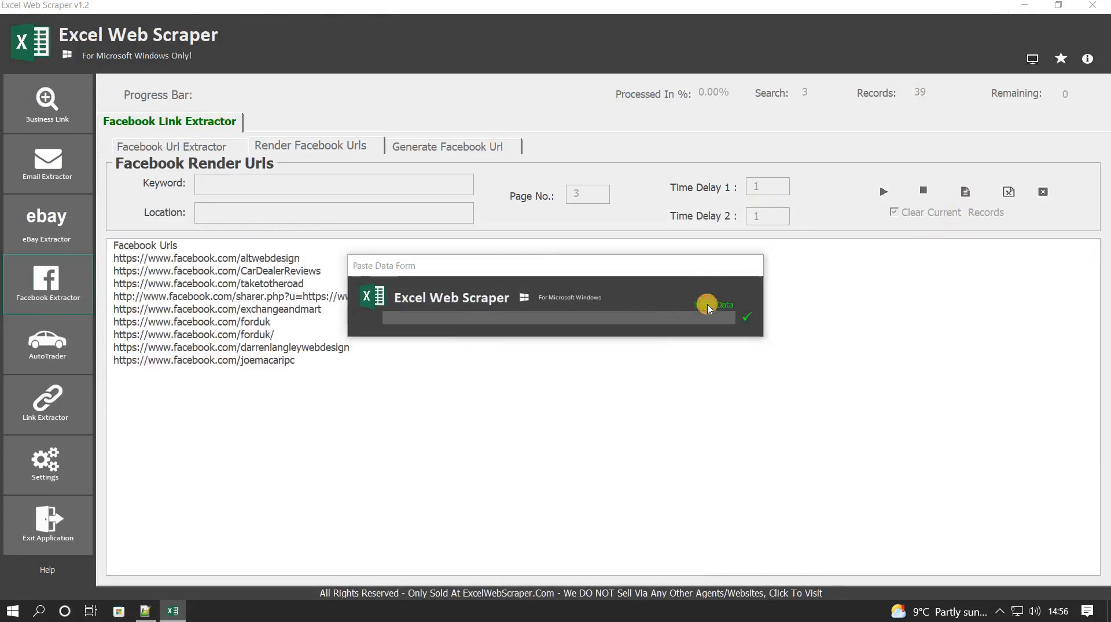
click(647, 259)
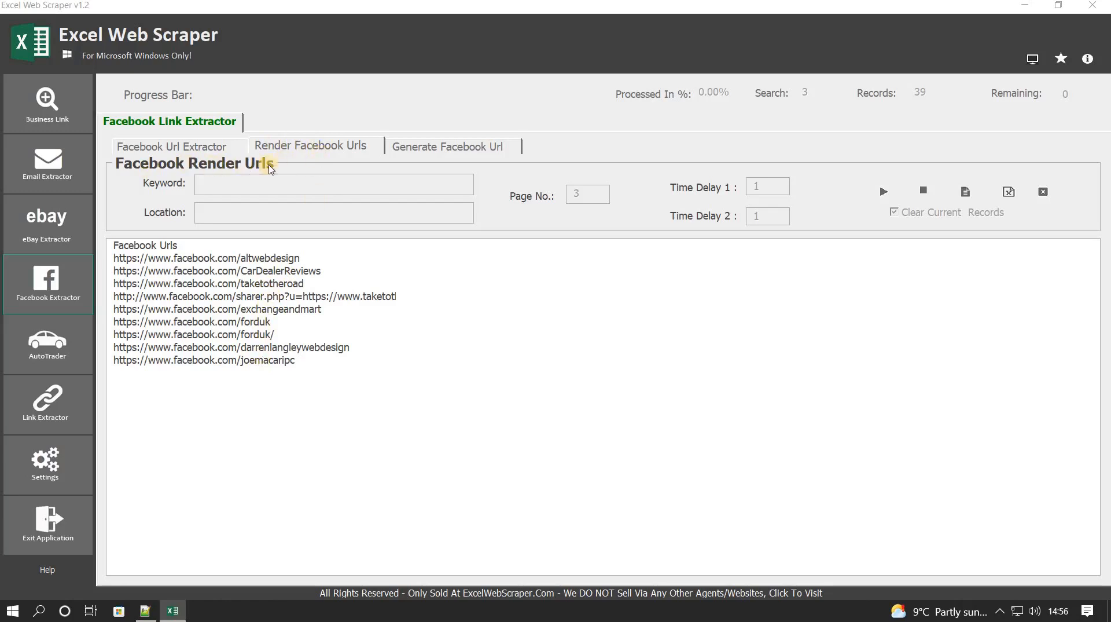
Render the pasted Facebook URLs into their about-page addresses and clear all results including URLs.
click(885, 192)
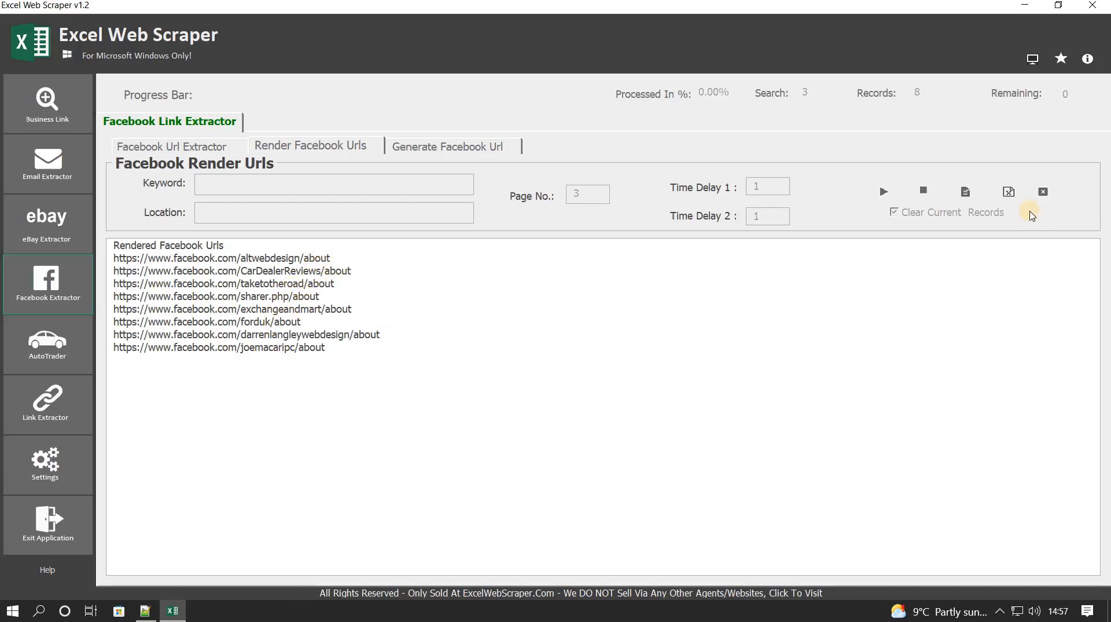
click(1046, 193)
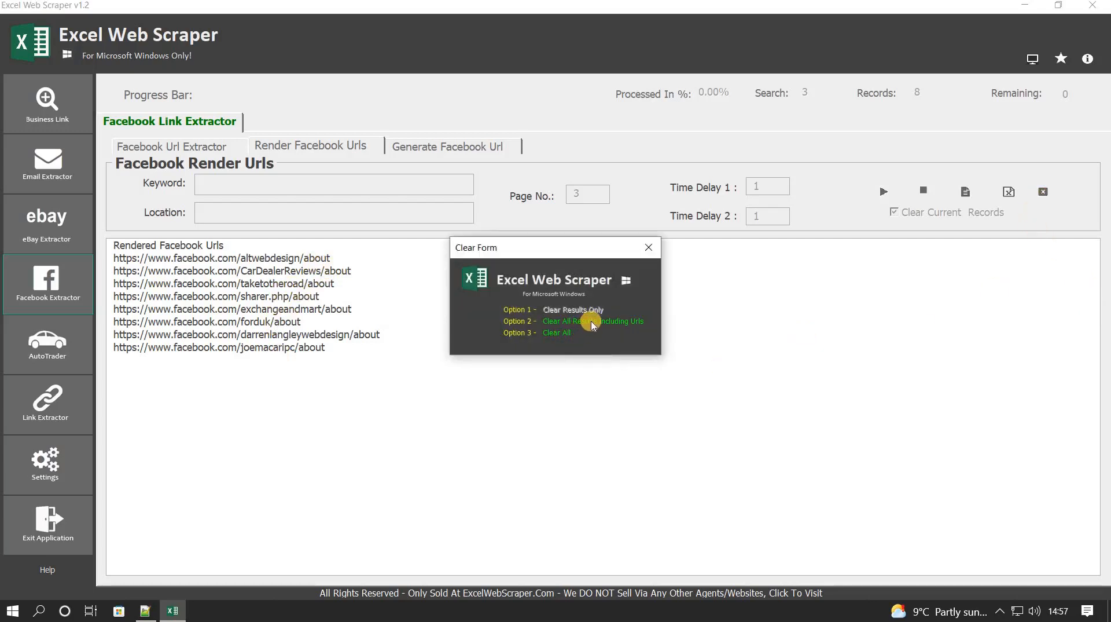
click(592, 321)
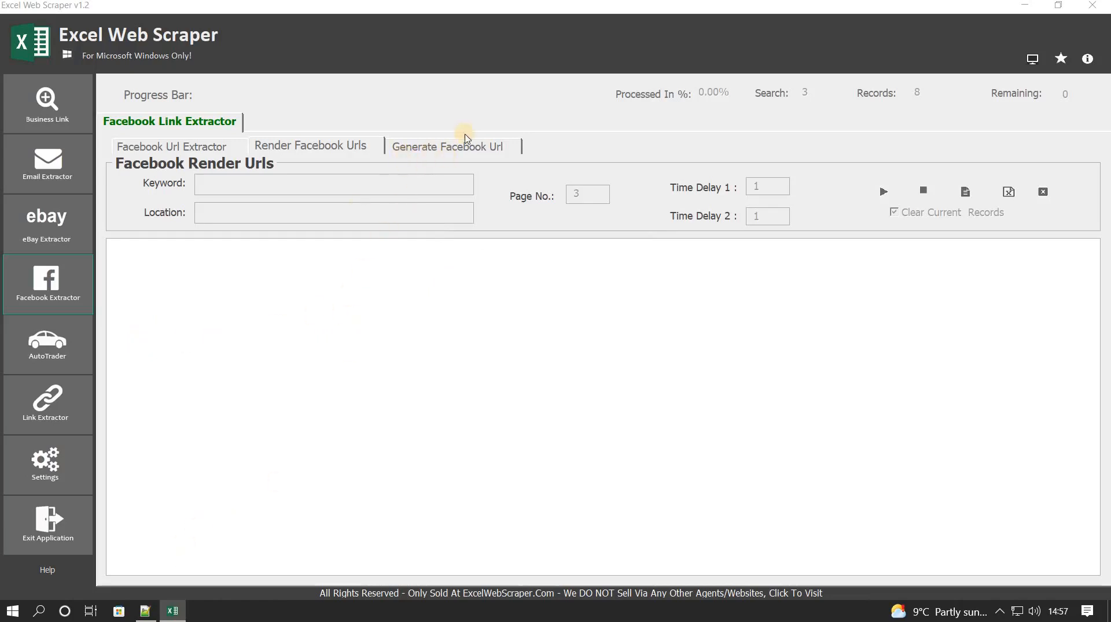
Switch to Notepad++, copy every website address in domains.txt, and return to Excel Web Scraper.
click(146, 611)
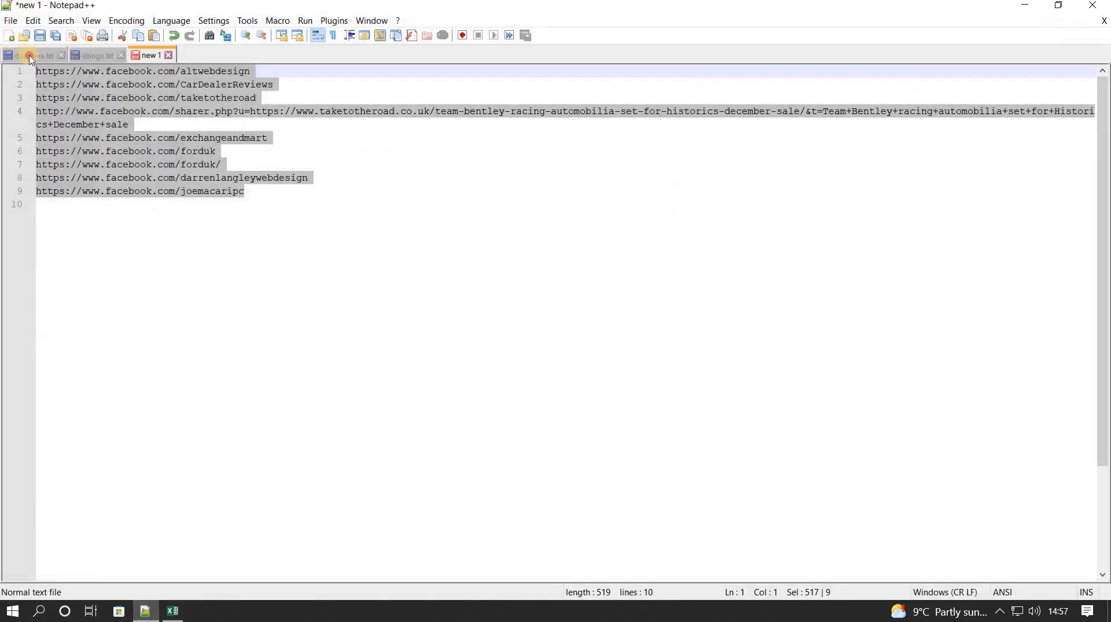
click(30, 56)
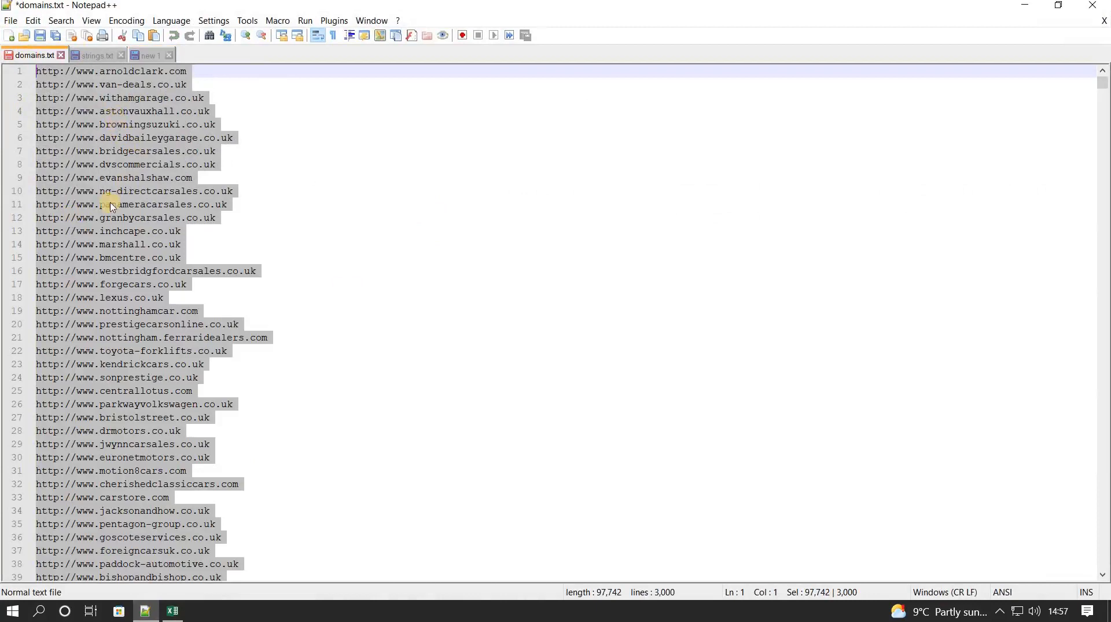
click(217, 89)
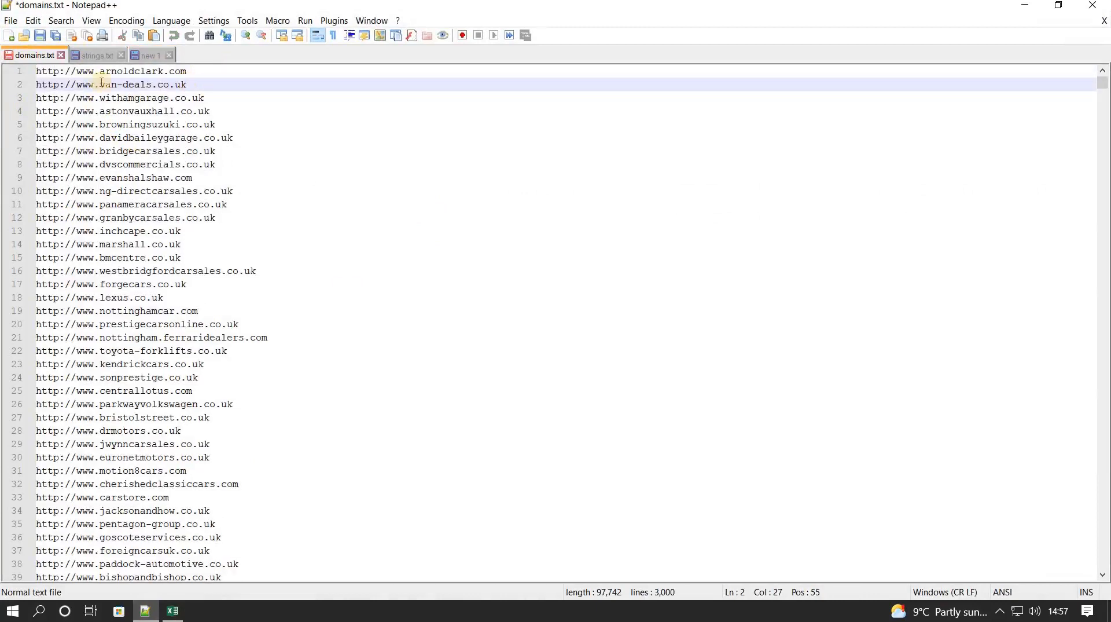
drag(202, 71, 36, 71)
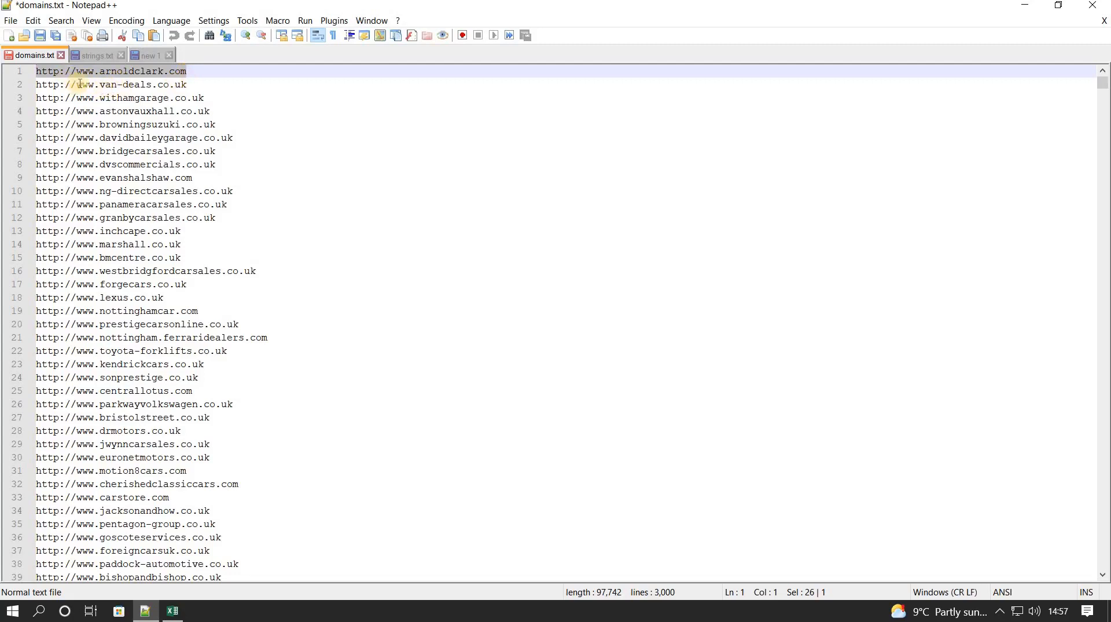
click(87, 85)
right_click(87, 85)
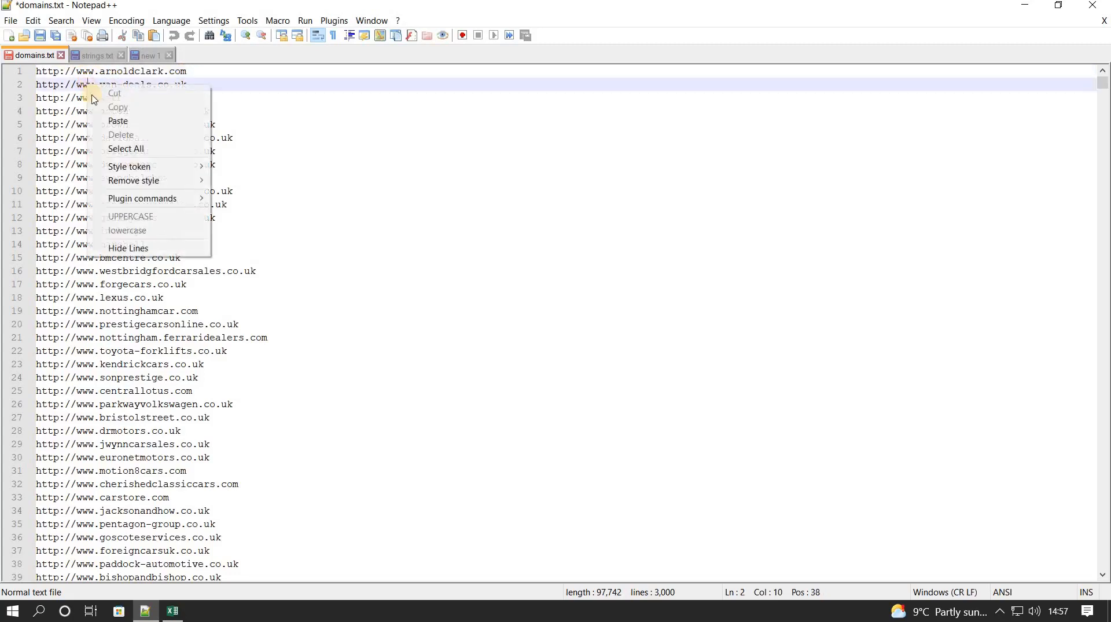
click(121, 149)
right_click(98, 141)
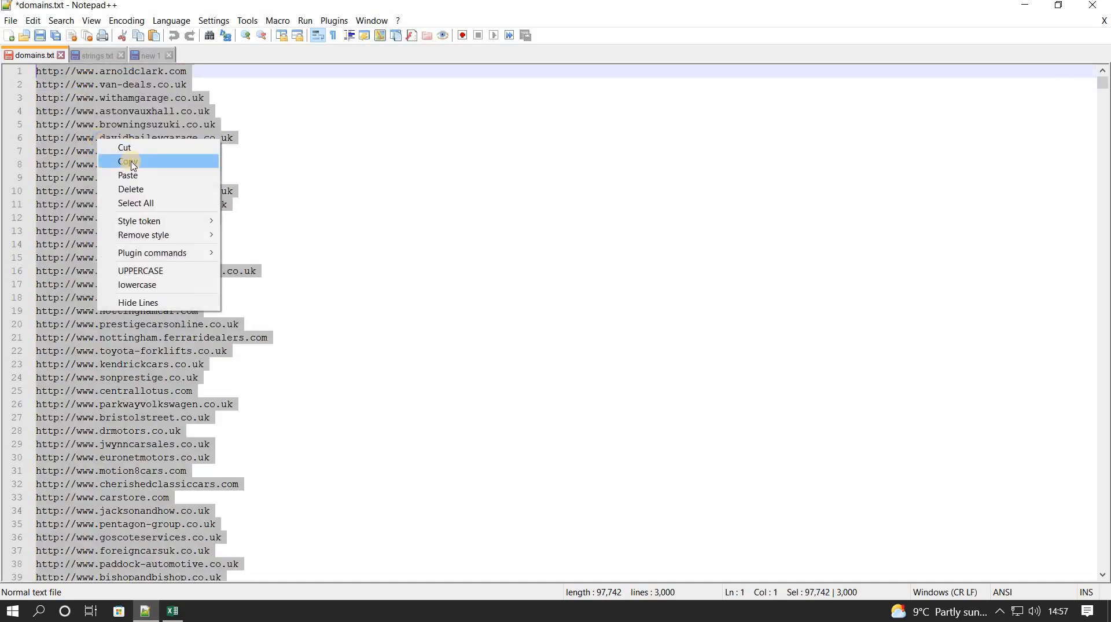
click(132, 162)
click(1025, 5)
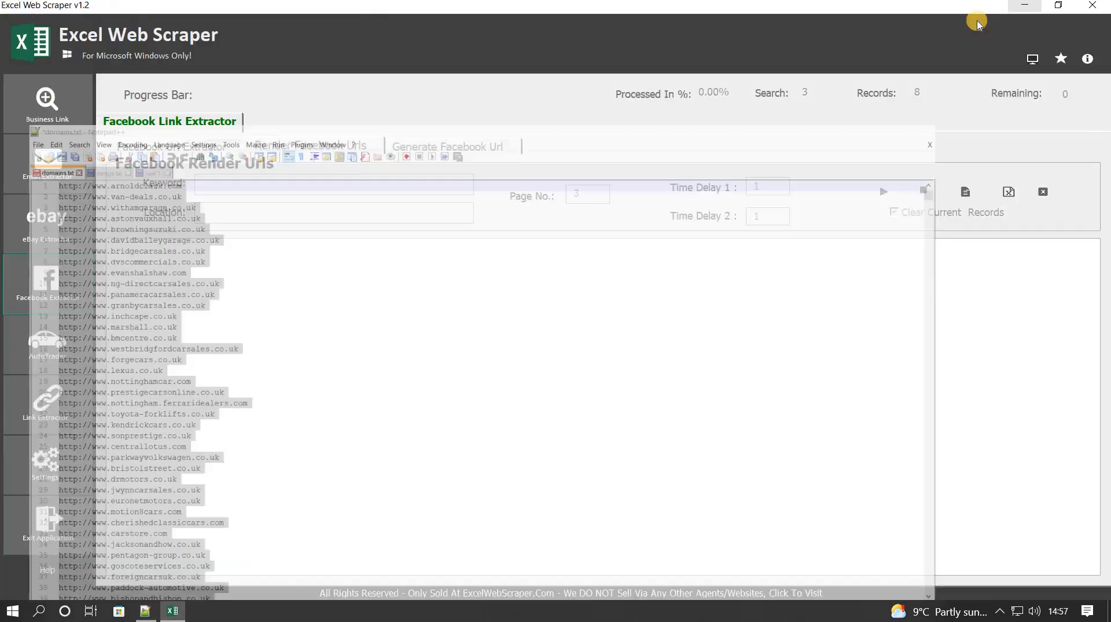
Open Generate Facebook Url and paste the copied website domains into the Render Url Form.
click(429, 150)
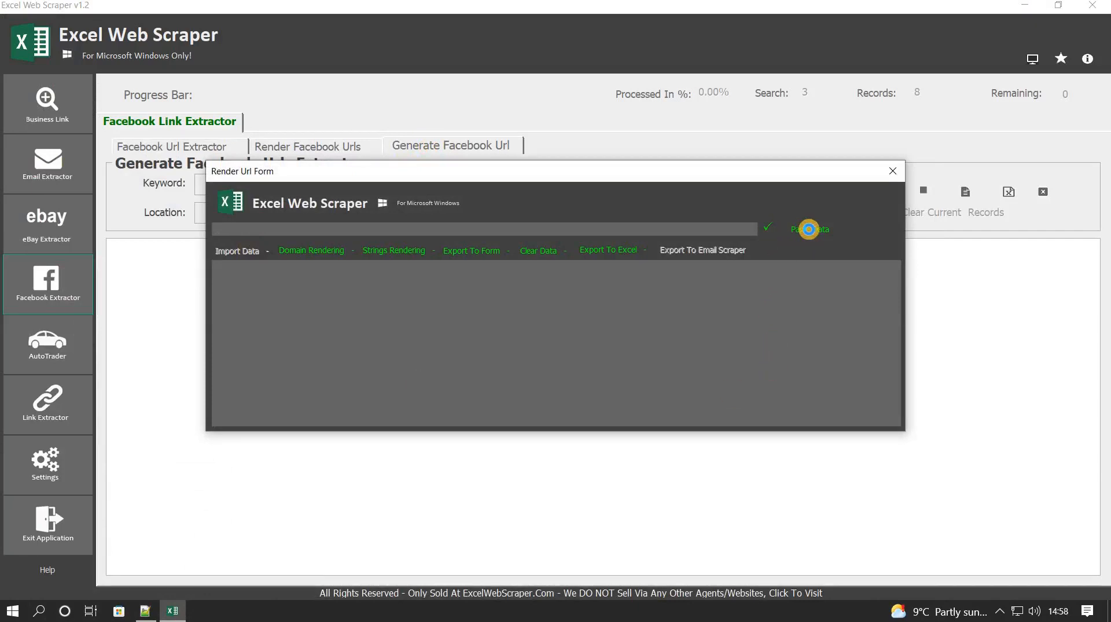
click(808, 229)
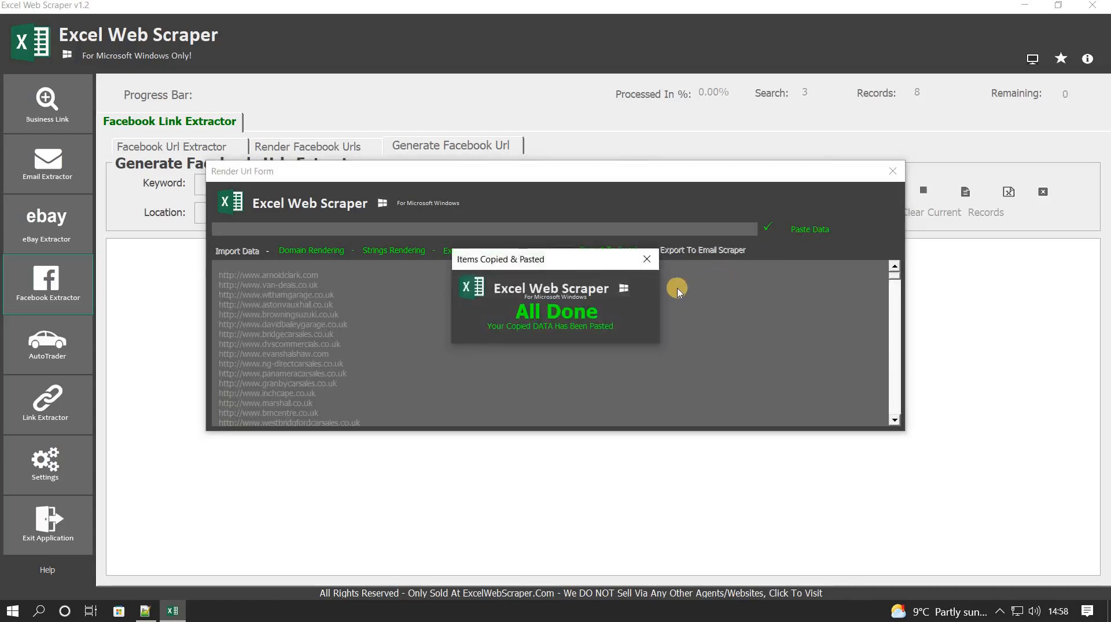
click(647, 258)
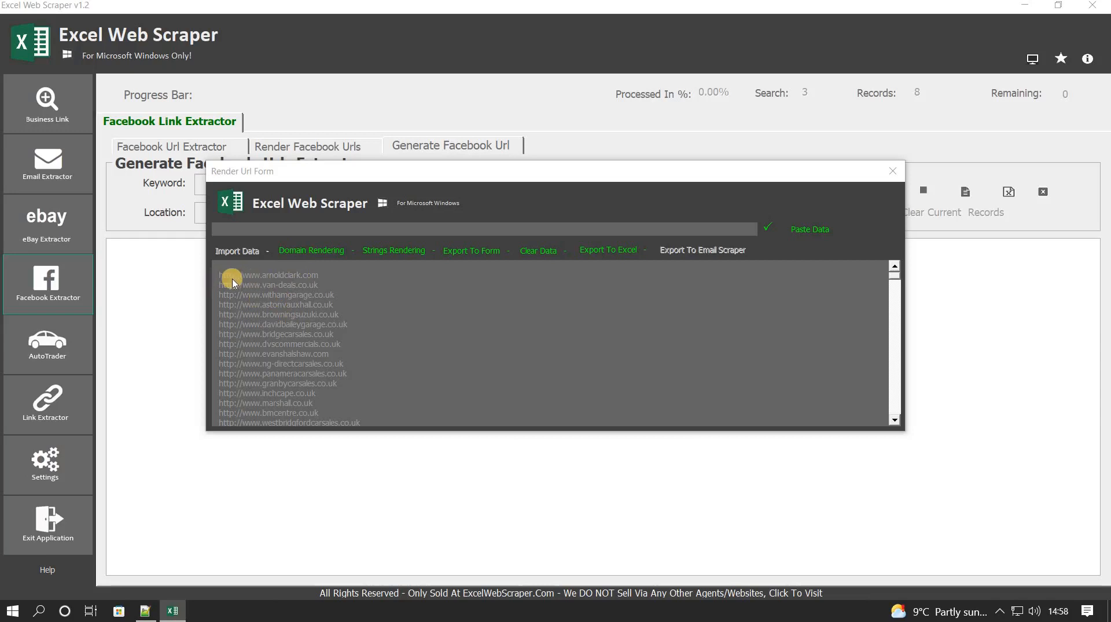
Generate Facebook URLs from the pasted domains with Domain Rendering and export them to the main form.
click(310, 253)
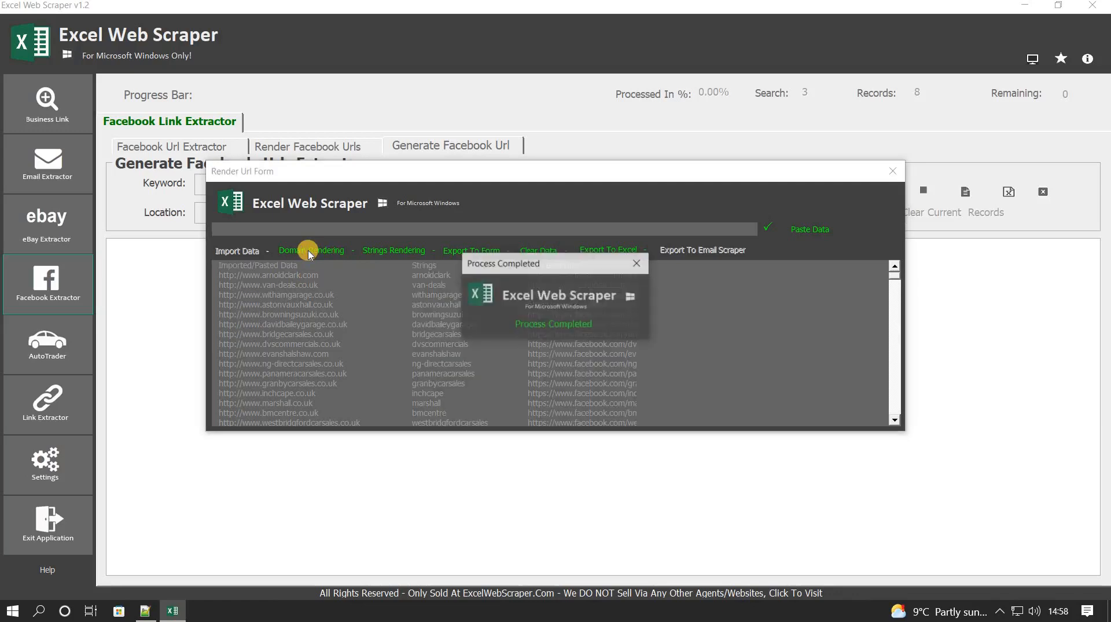
click(638, 262)
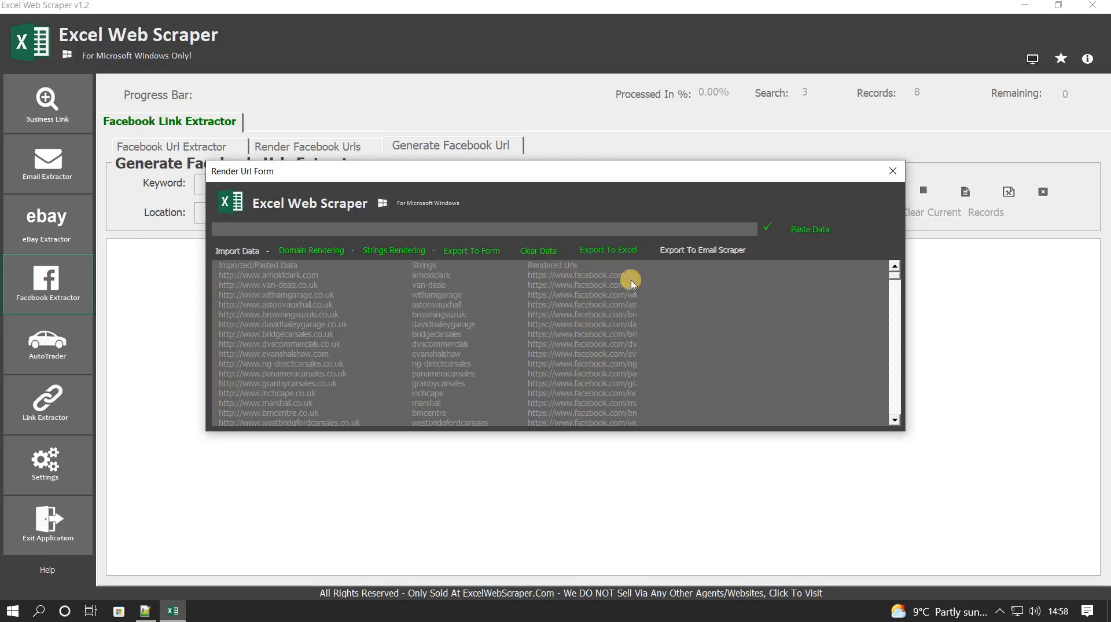
click(459, 253)
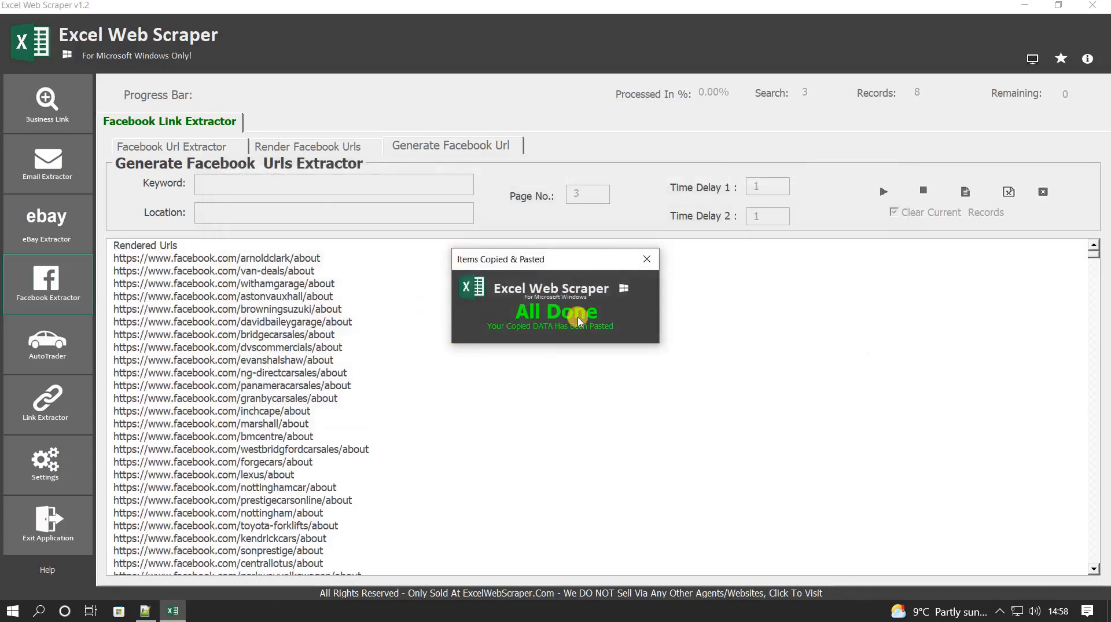
Dismiss the completion notice and examine the generated Facebook about-page URLs throughout the results list.
click(644, 262)
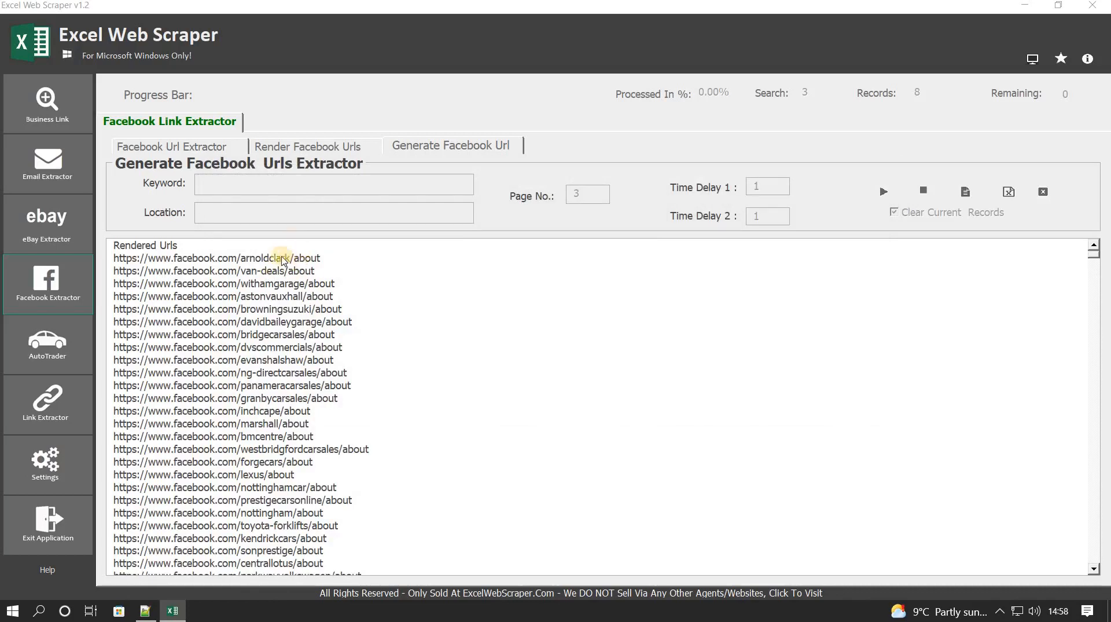
click(252, 259)
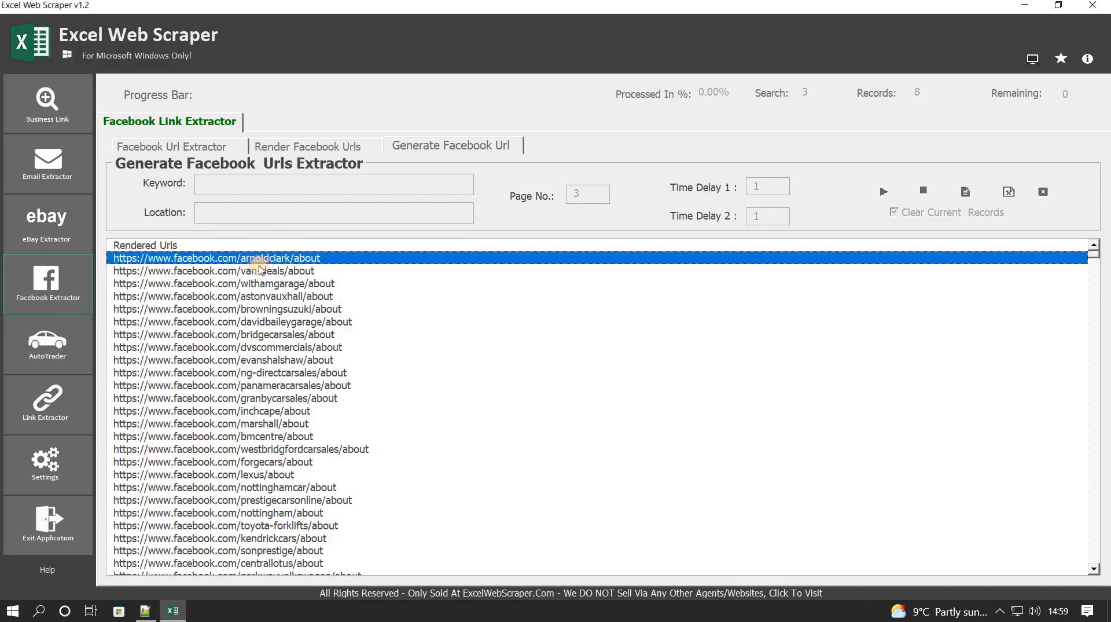
click(301, 270)
click(301, 283)
click(291, 296)
click(290, 309)
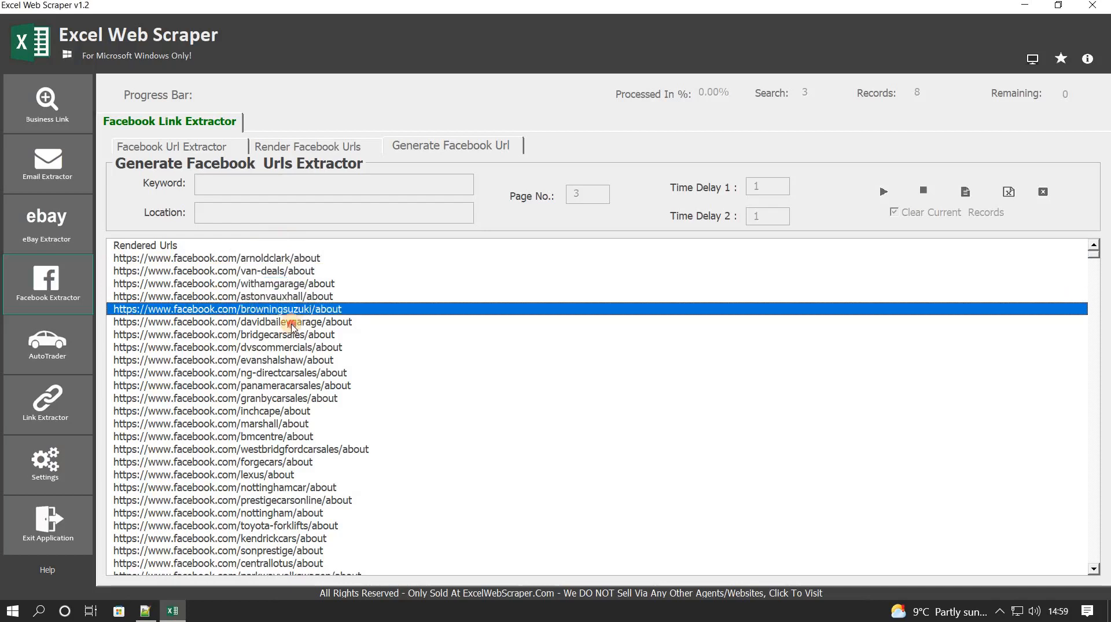
click(289, 322)
click(288, 335)
click(284, 348)
click(281, 372)
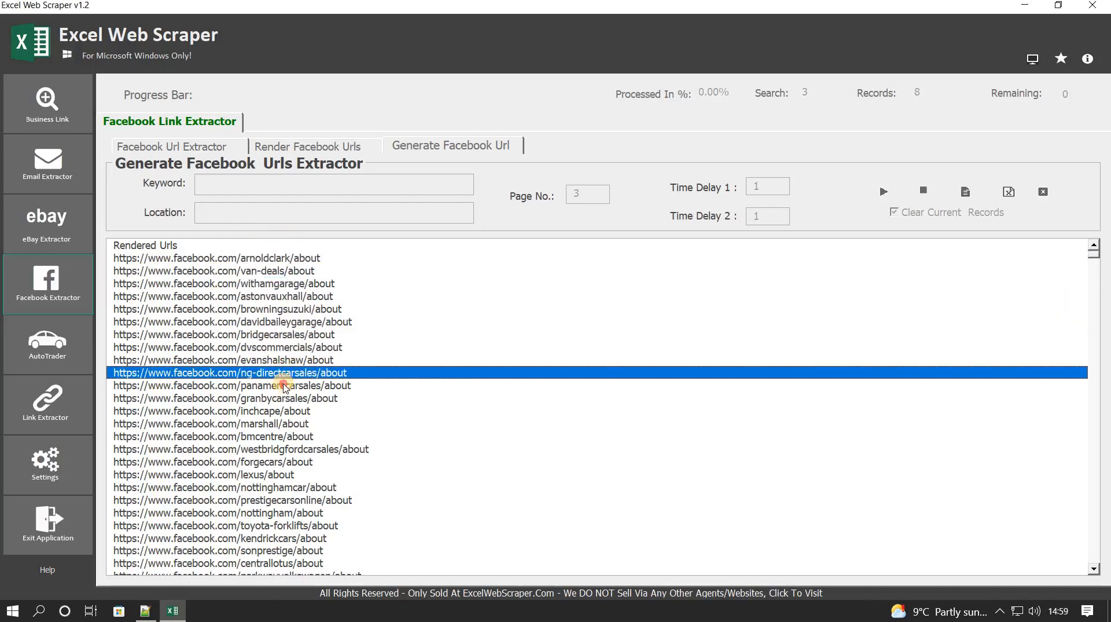
click(280, 385)
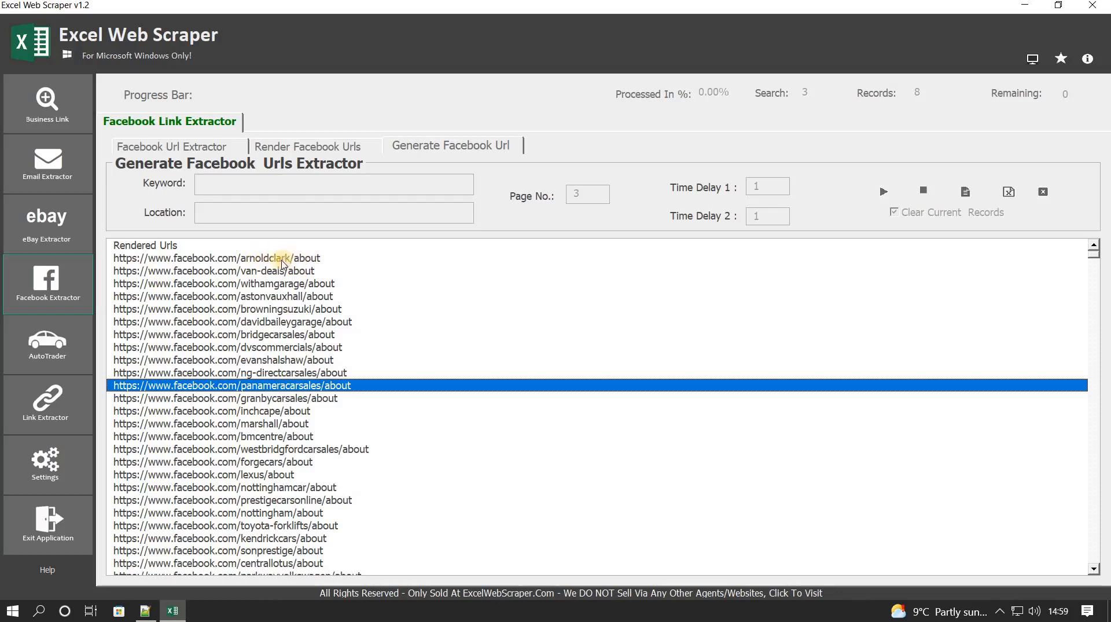
click(162, 259)
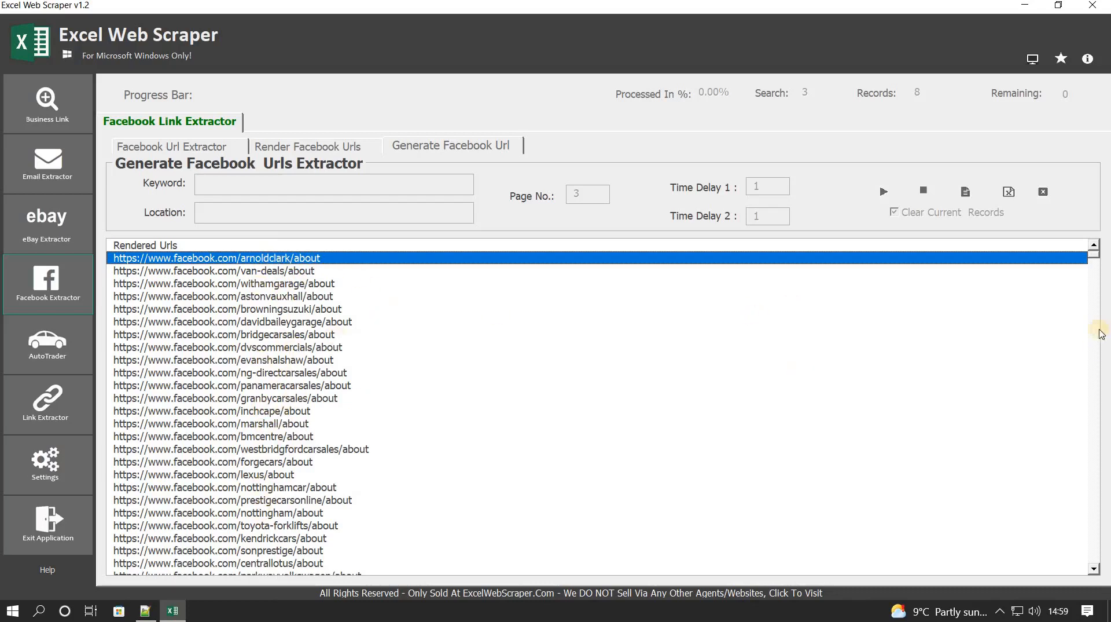
drag(1091, 258, 1108, 603)
drag(1108, 514, 1108, 260)
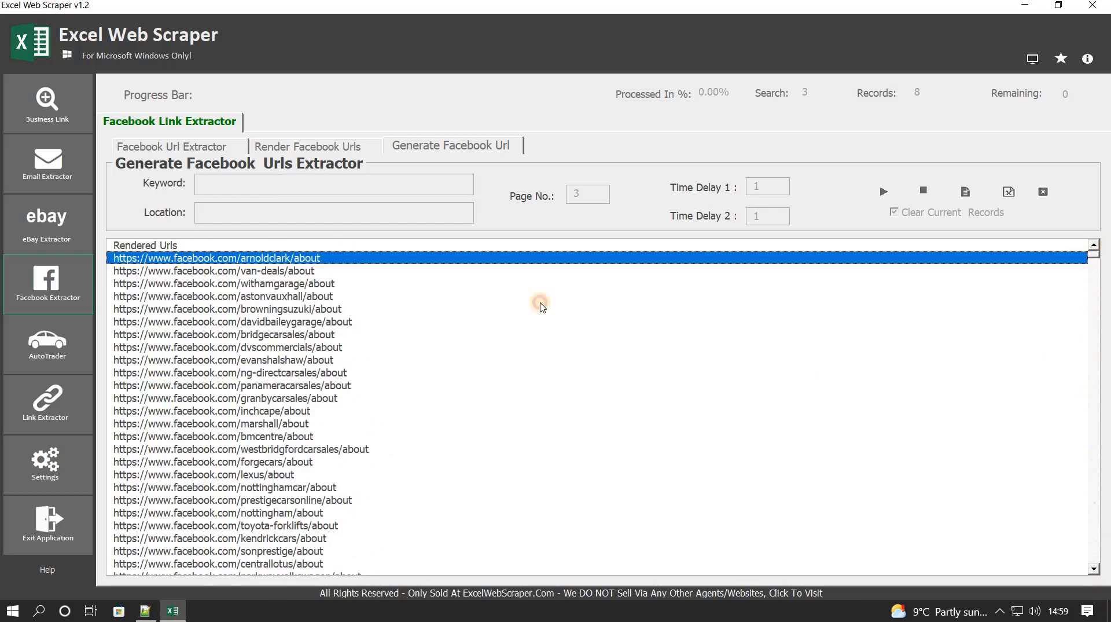
click(299, 272)
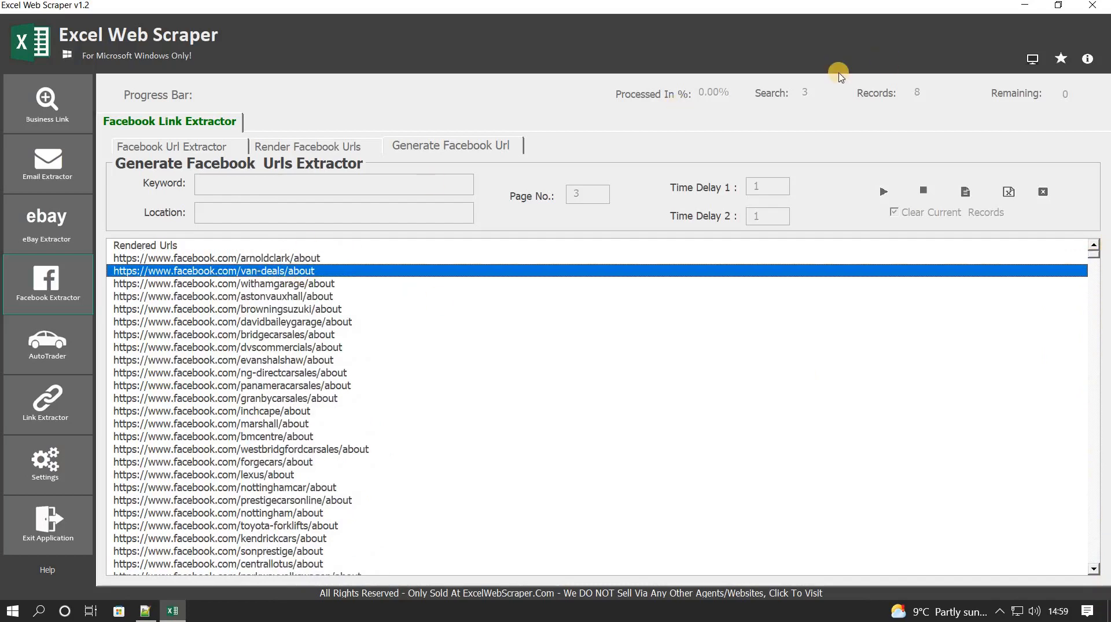
Review the three Facebook link extractor modes, ending on Generate Facebook Url, and close the reopened Render Url Form.
click(172, 152)
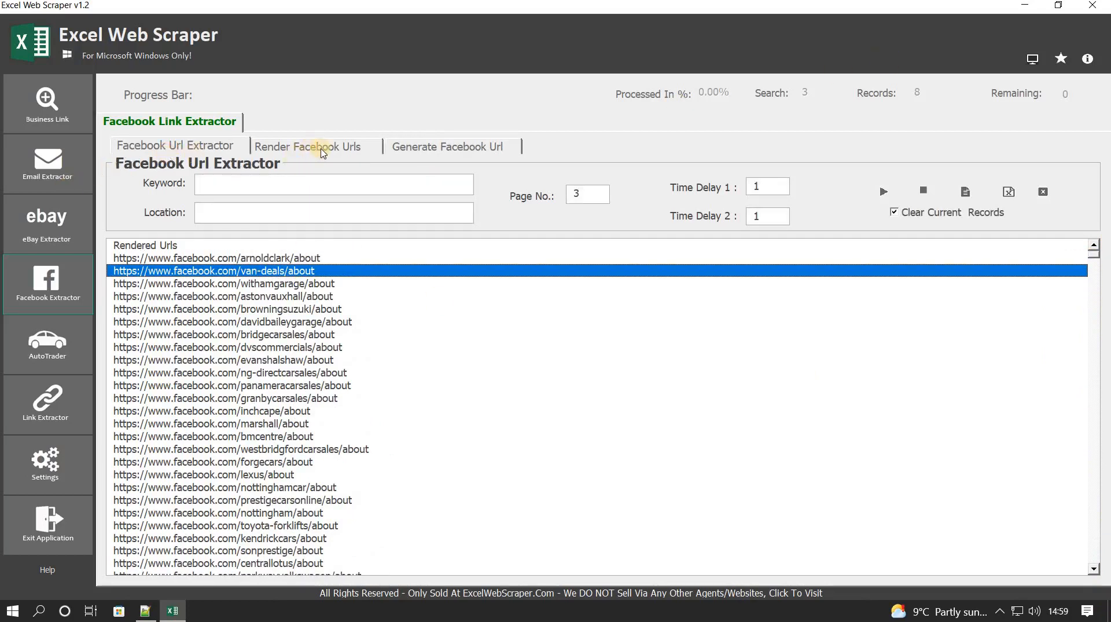
click(324, 152)
click(453, 152)
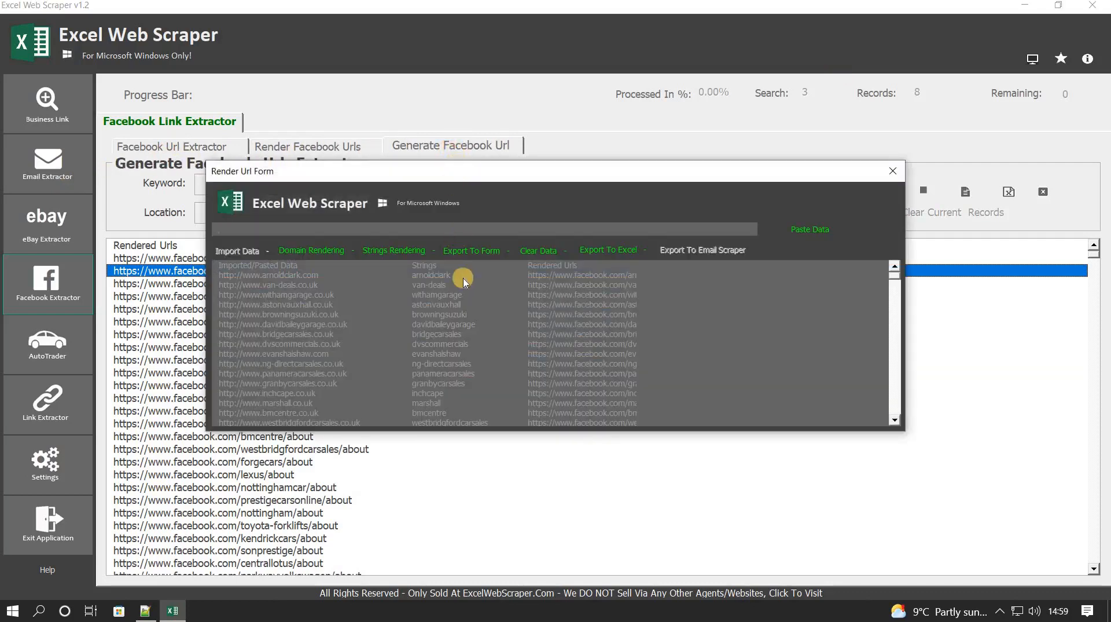
click(894, 171)
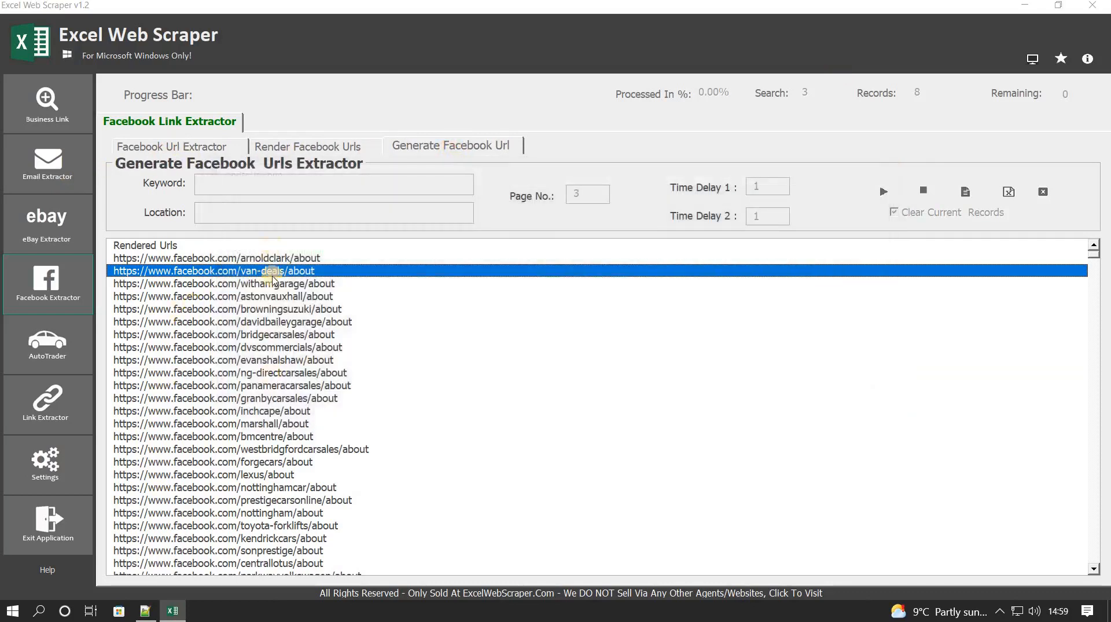
Compare the last website address in domains.txt in Notepad++ with the last generated URL in Excel Web Scraper.
click(144, 611)
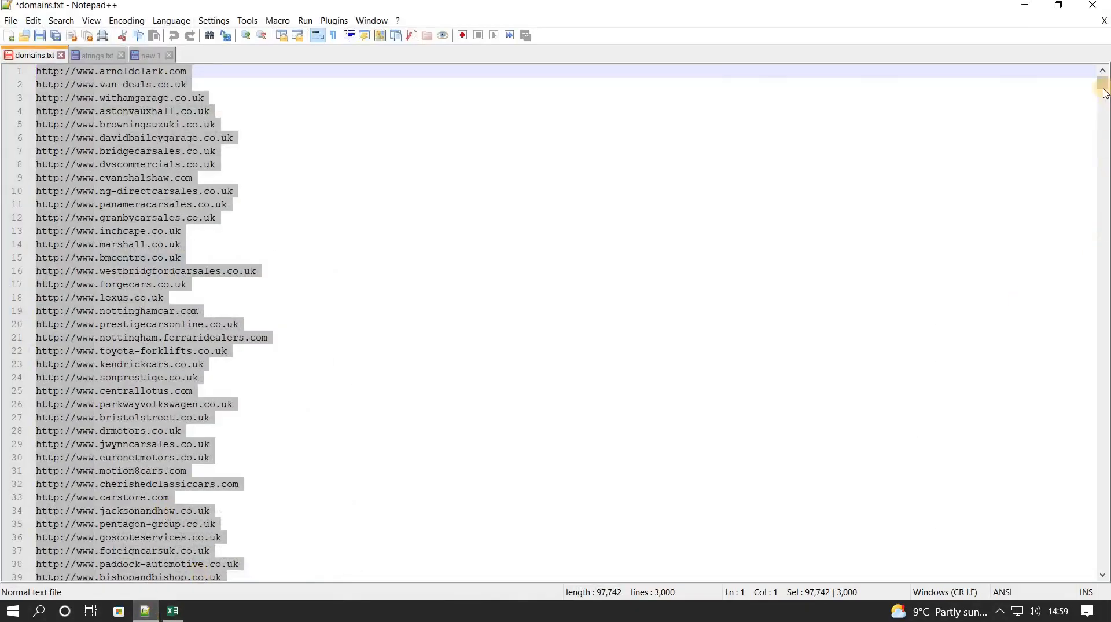
drag(1103, 82, 1105, 561)
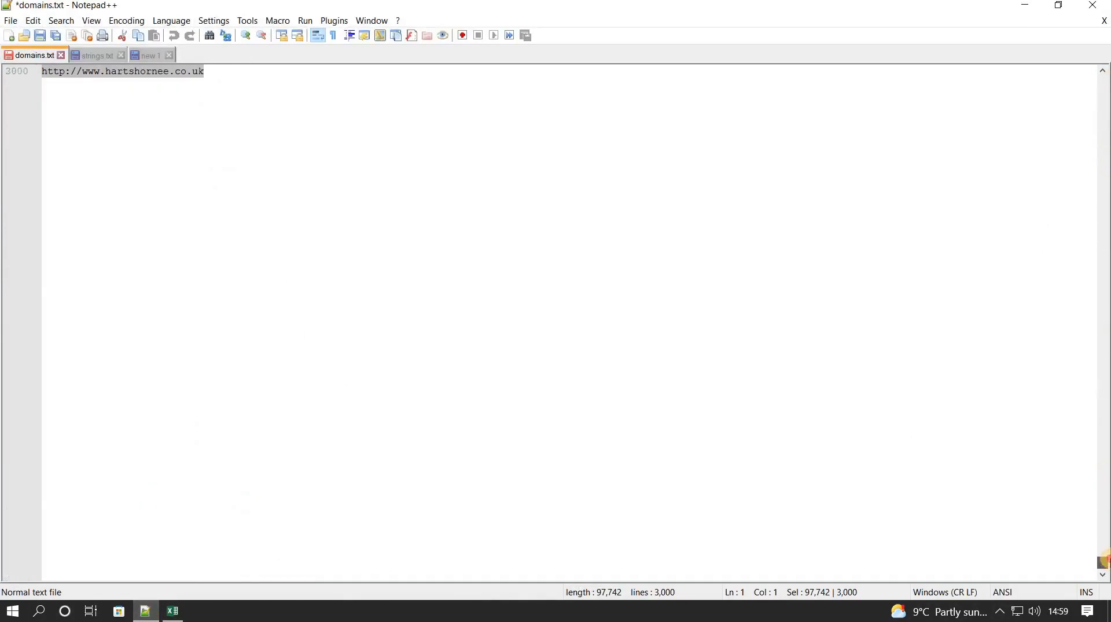
scroll(1104, 560, up, 10)
scroll(1104, 561, down, 6)
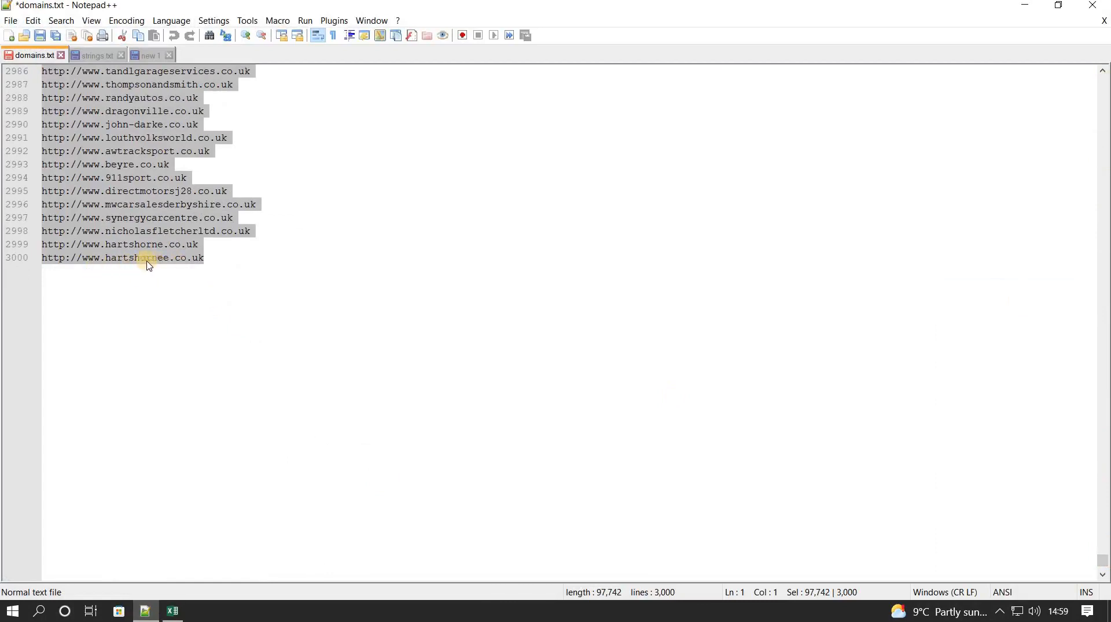
click(172, 612)
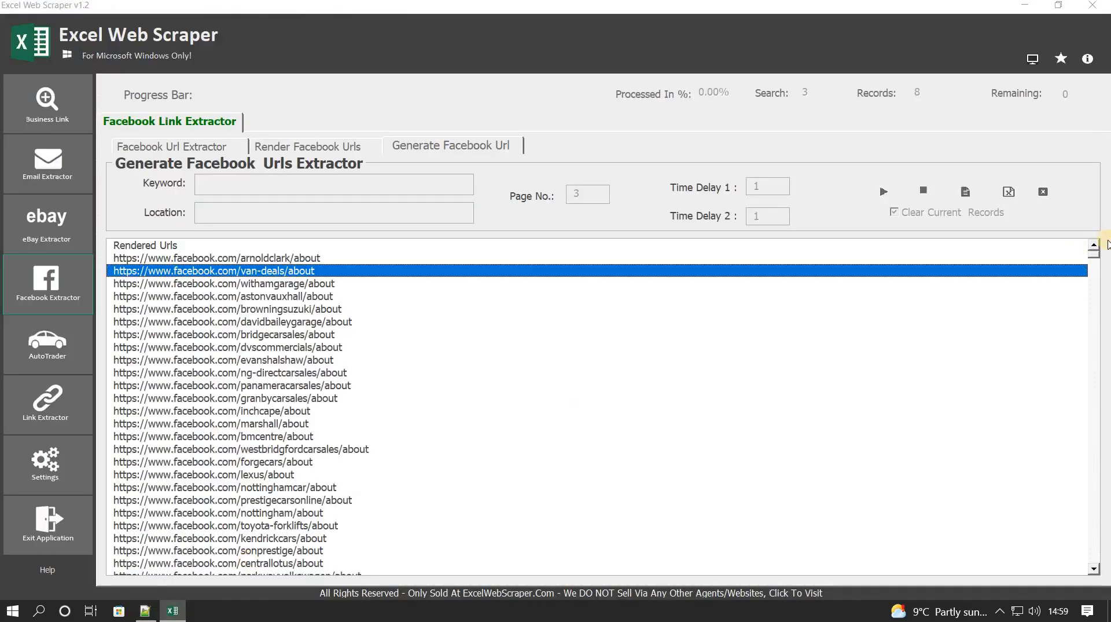
drag(1094, 258, 1094, 568)
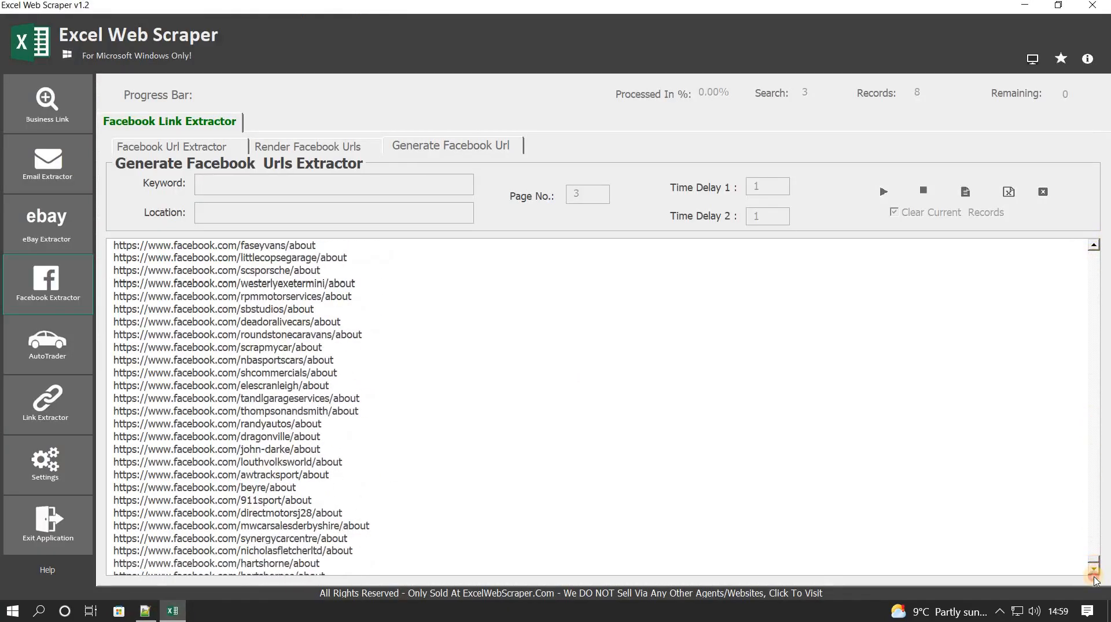
click(293, 575)
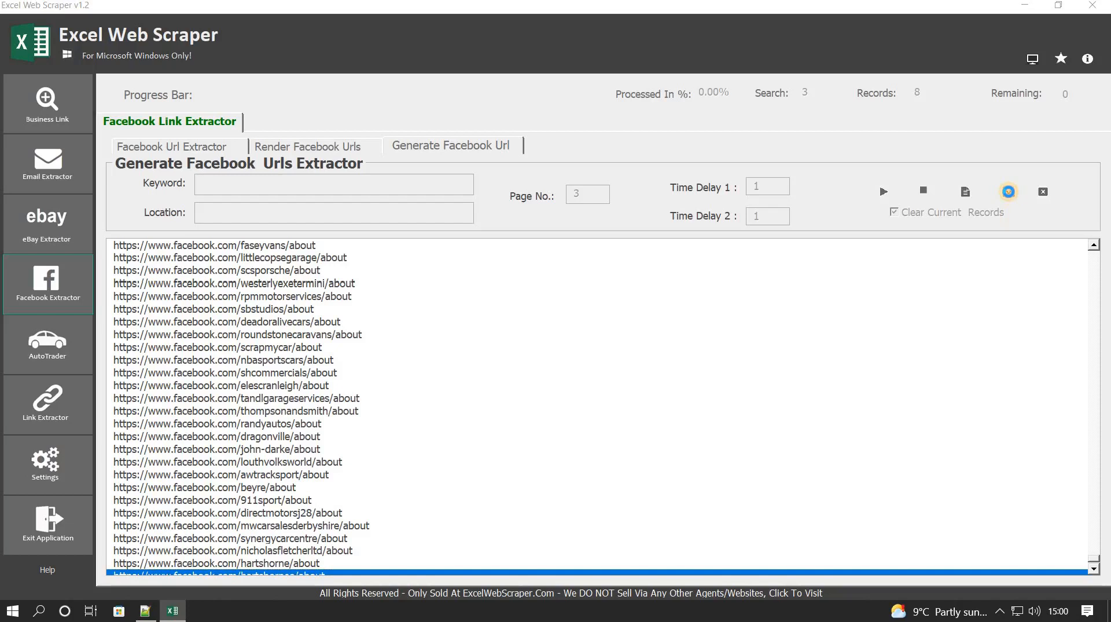
Export the generated Facebook URLs to an Excel file, dismiss the notice and minimize the application windows to the desktop.
click(1009, 192)
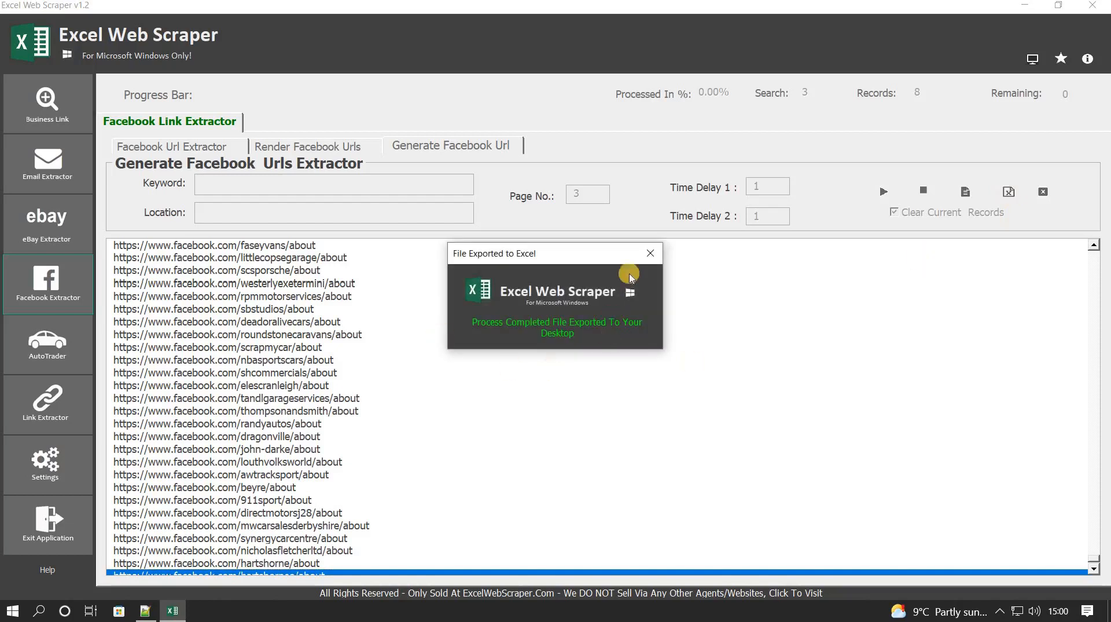
click(651, 260)
click(1026, 11)
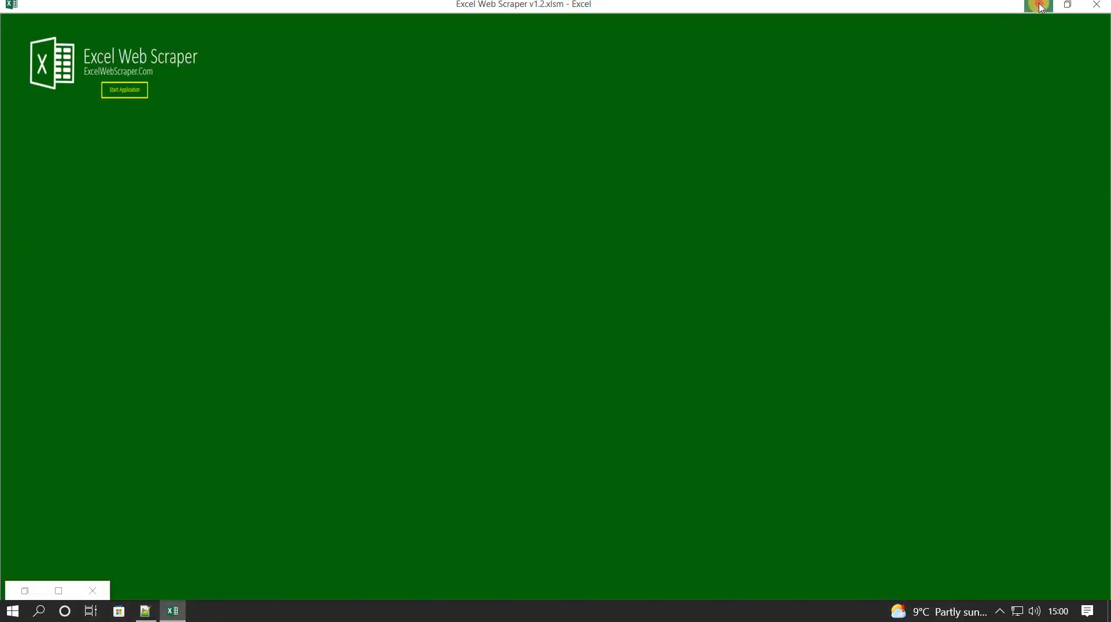
click(1040, 5)
click(1032, 8)
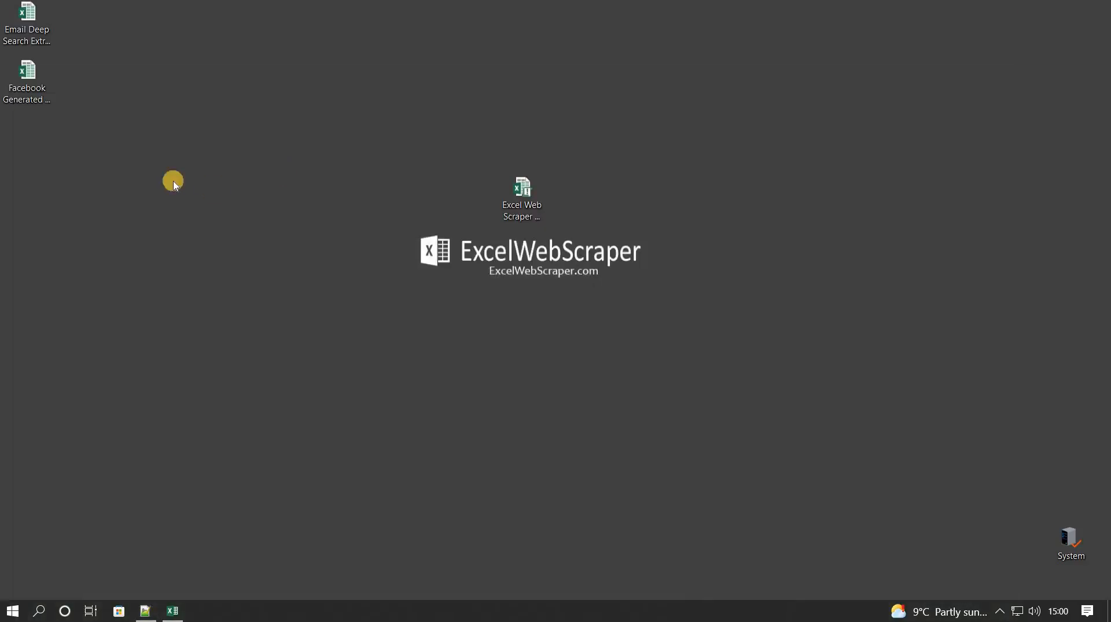
Open the exported Facebook Generated Url Extractor workbook from the desktop and maximize its window.
click(35, 85)
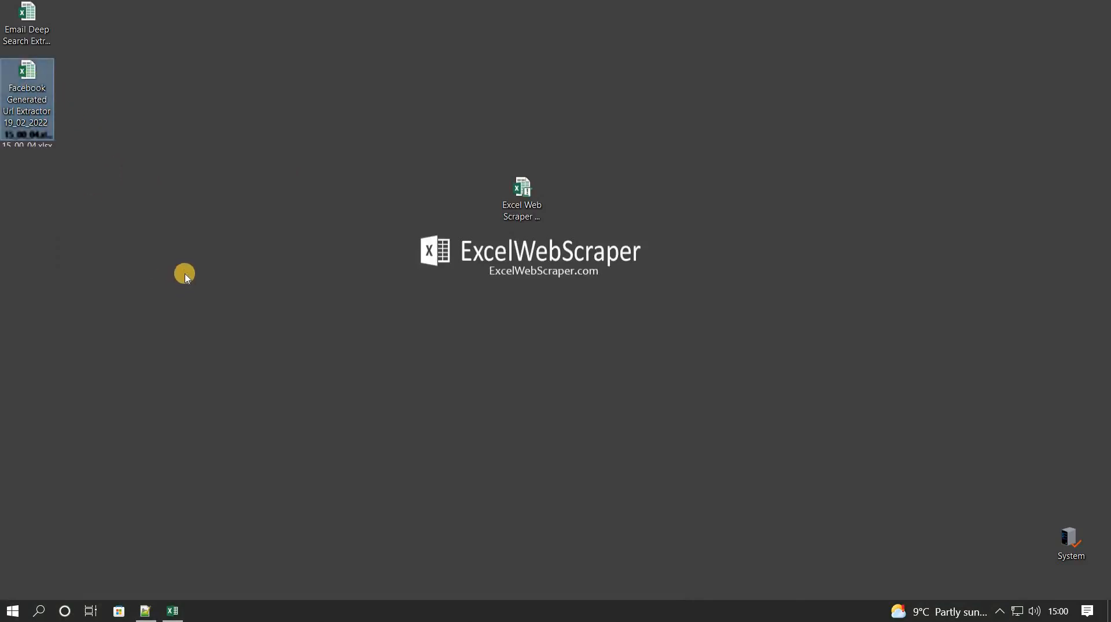
double_click(28, 74)
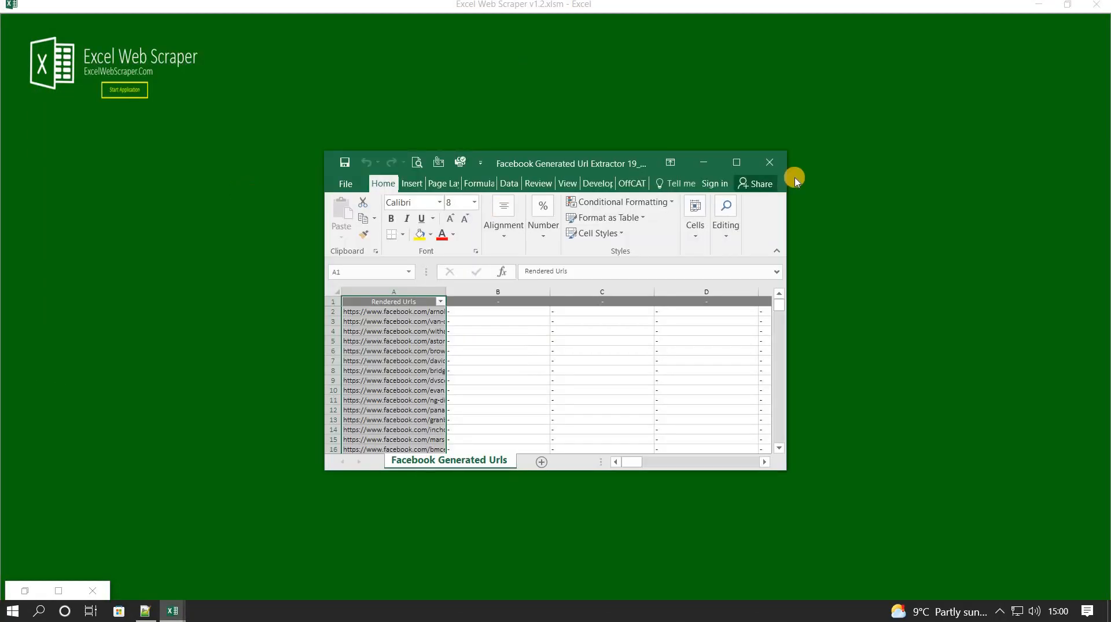
click(736, 164)
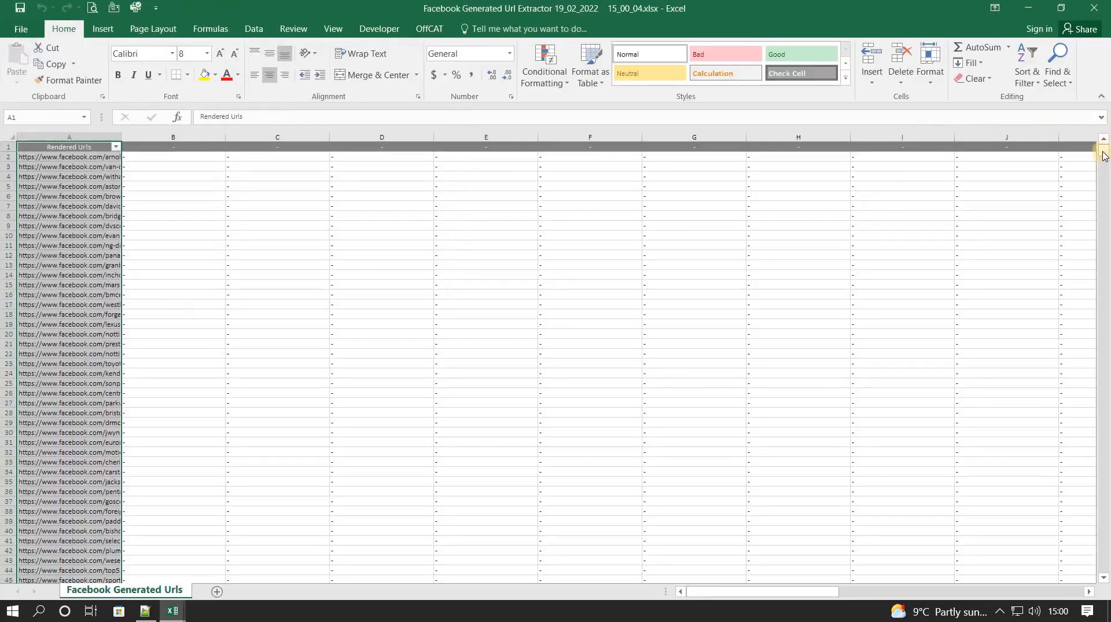
Widen the Rendered Urls column and examine the exported Facebook URLs at the end and beginning of the sheet.
drag(1104, 155, 328, 550)
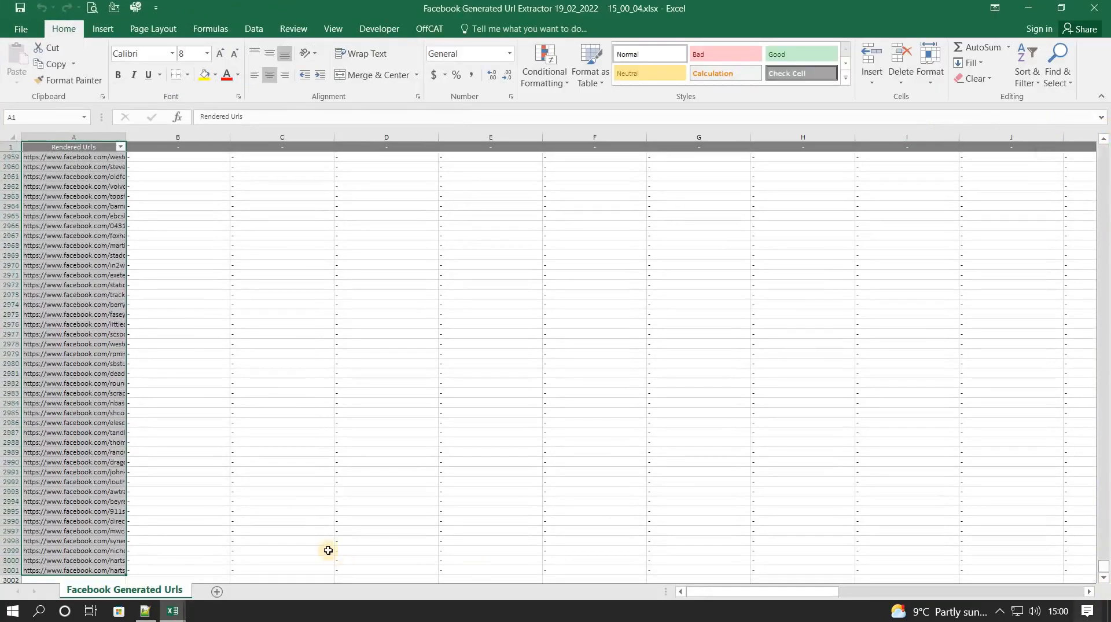
scroll(305, 550, down, 3)
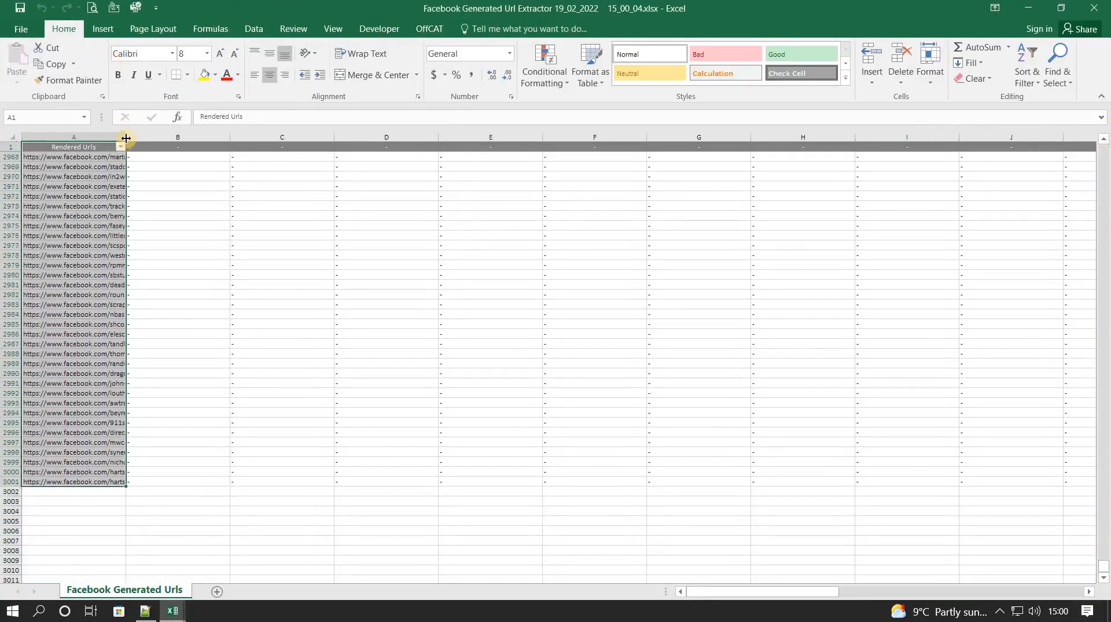
drag(479, 146, 496, 147)
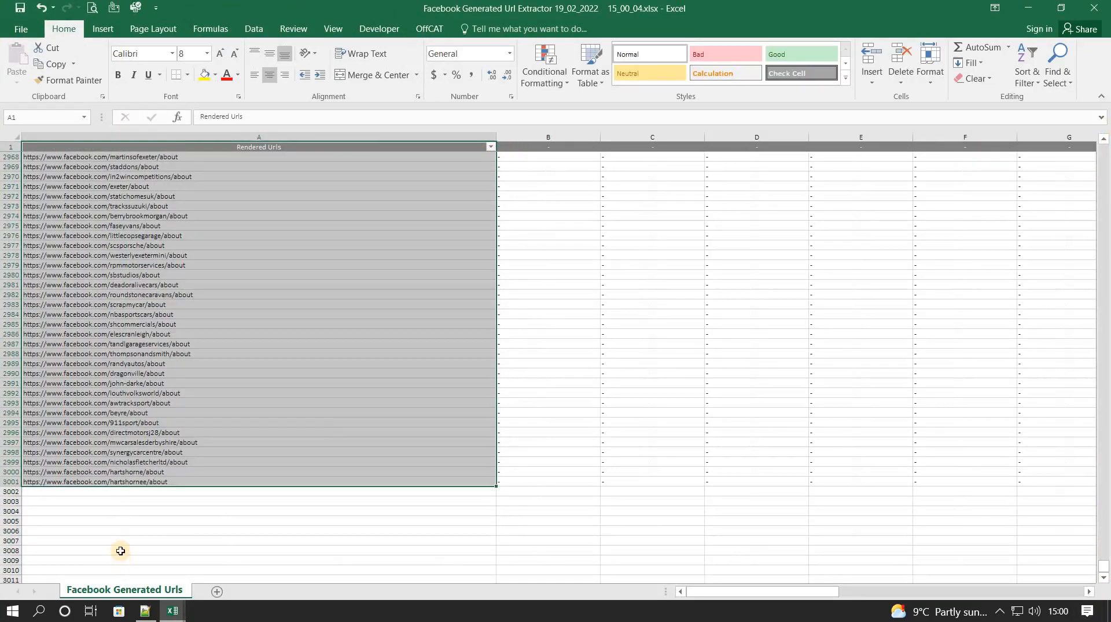
click(116, 483)
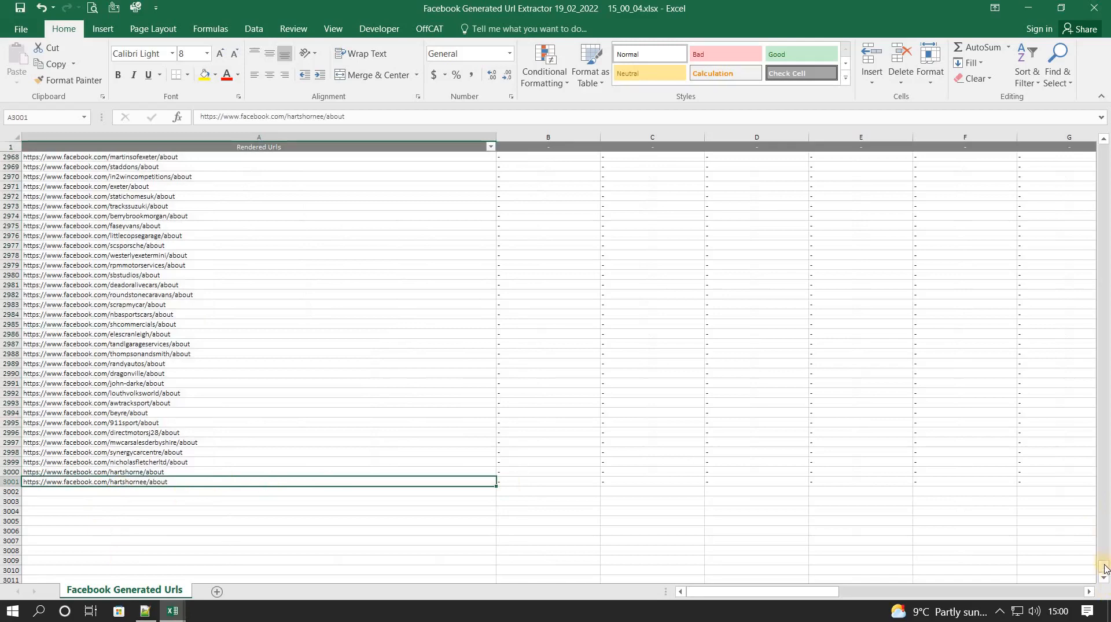
drag(1104, 569, 1107, 100)
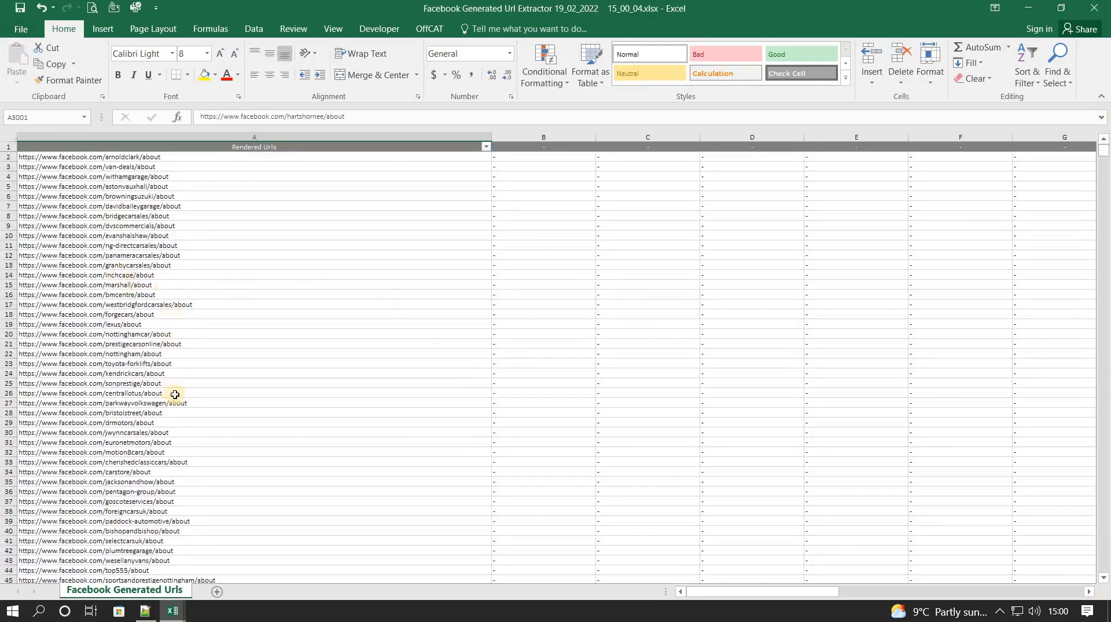
drag(158, 157, 165, 560)
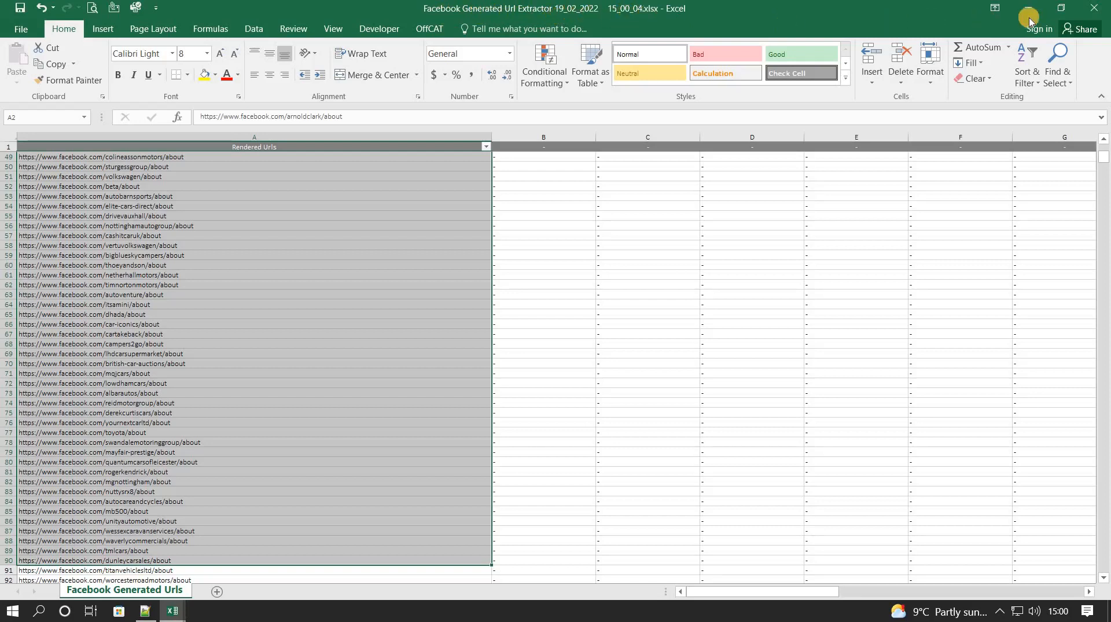
Close the exported workbook without saving the changes and minimize Excel to return to the desktop.
click(1103, 11)
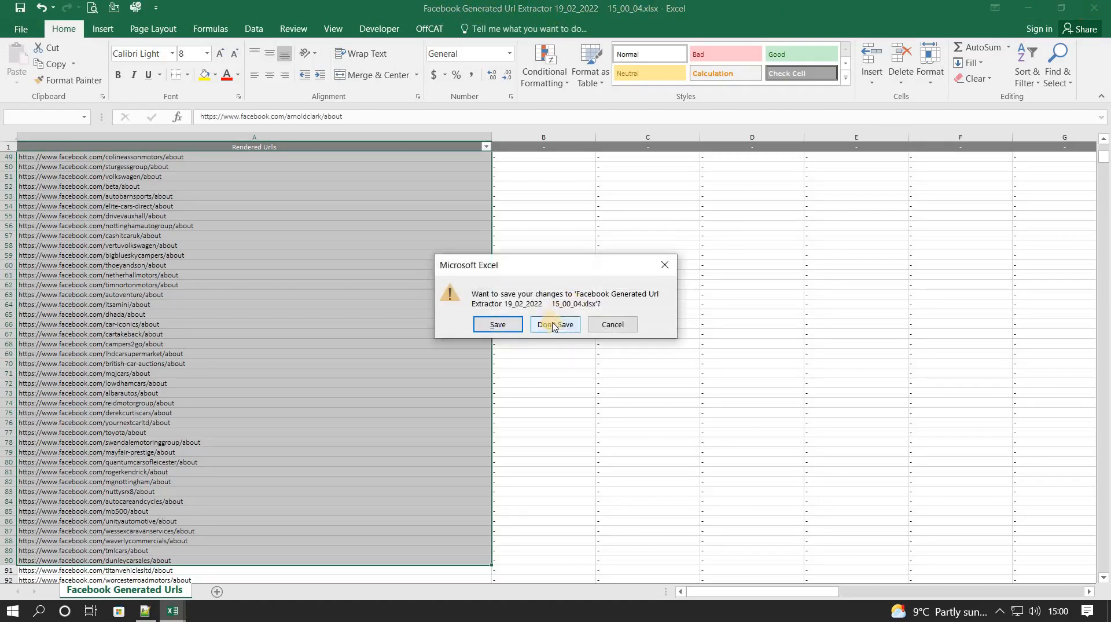
click(551, 325)
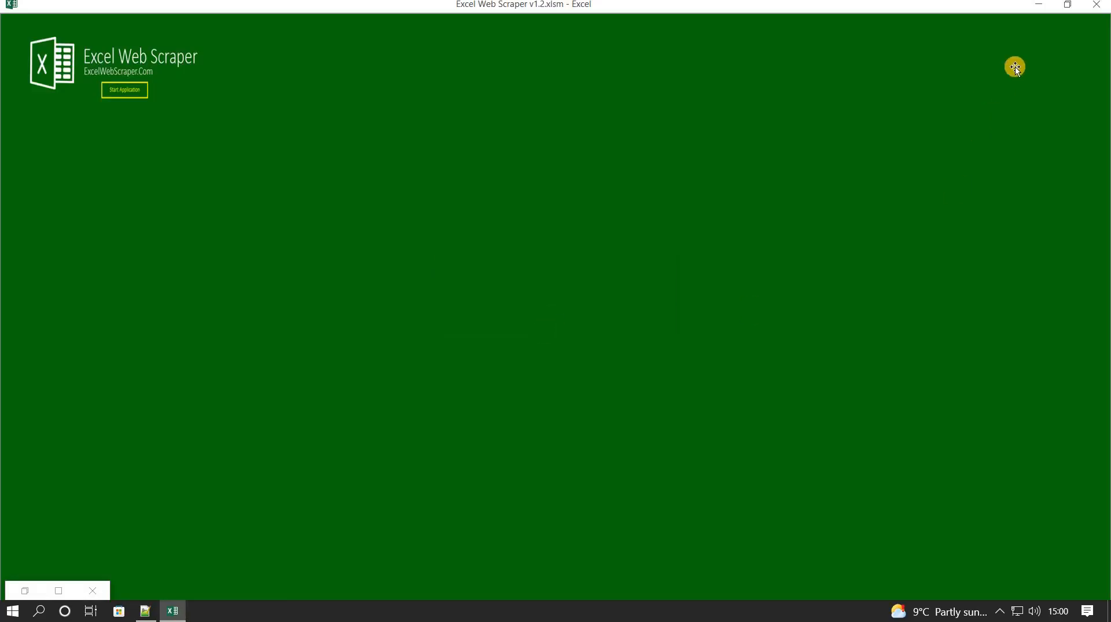
click(1024, 8)
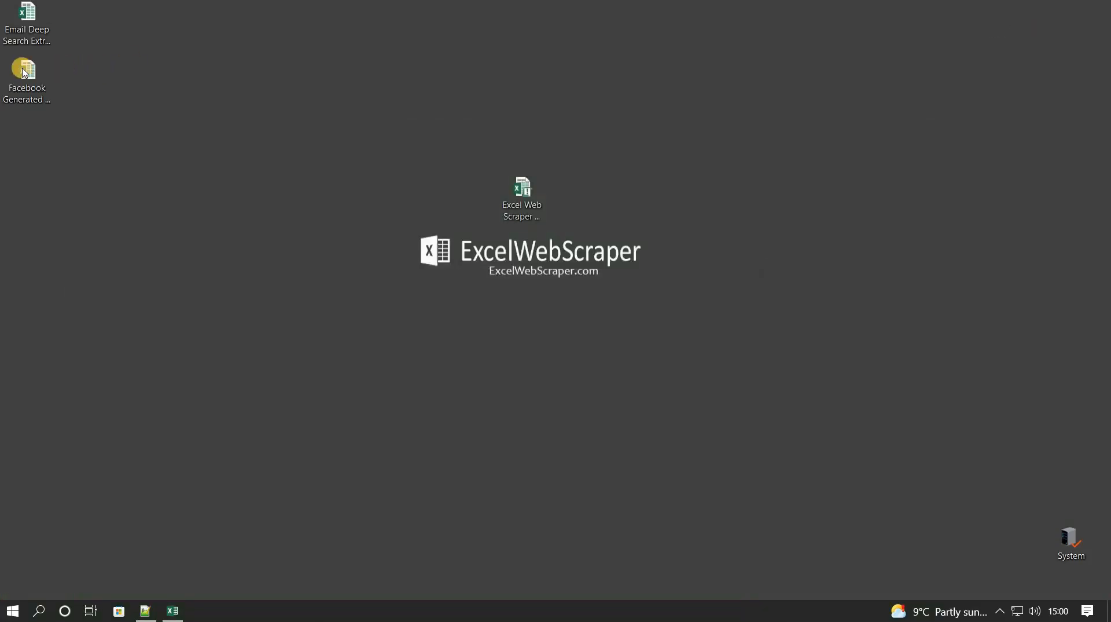
Move the exported workbook's icon to an open area of the desktop and switch back to Excel Web Scraper.
drag(21, 70, 192, 208)
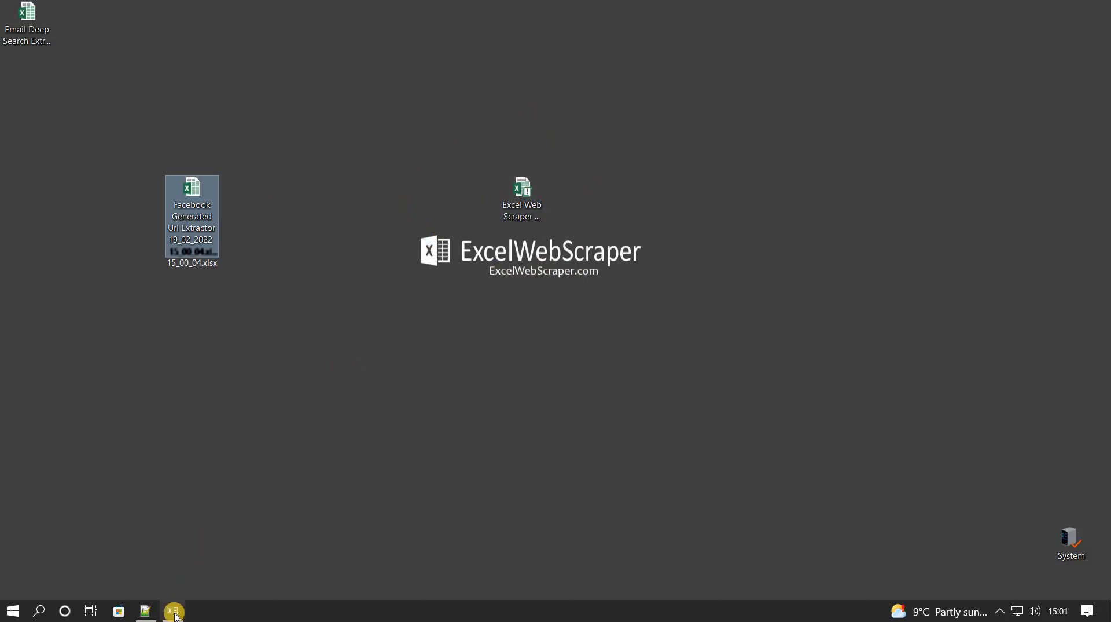
click(529, 397)
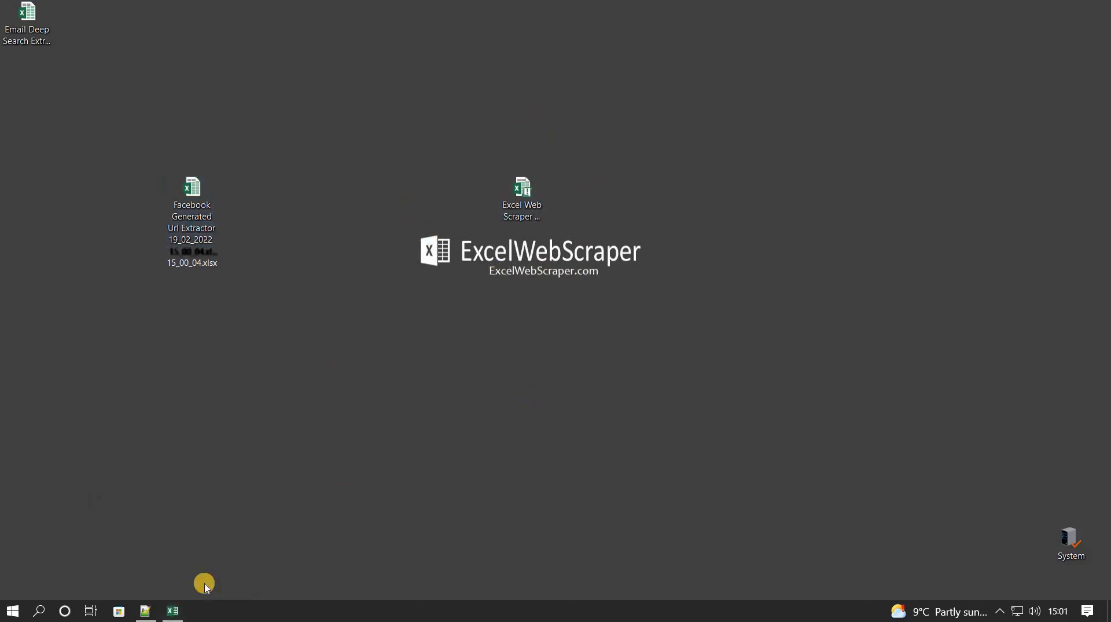
click(176, 612)
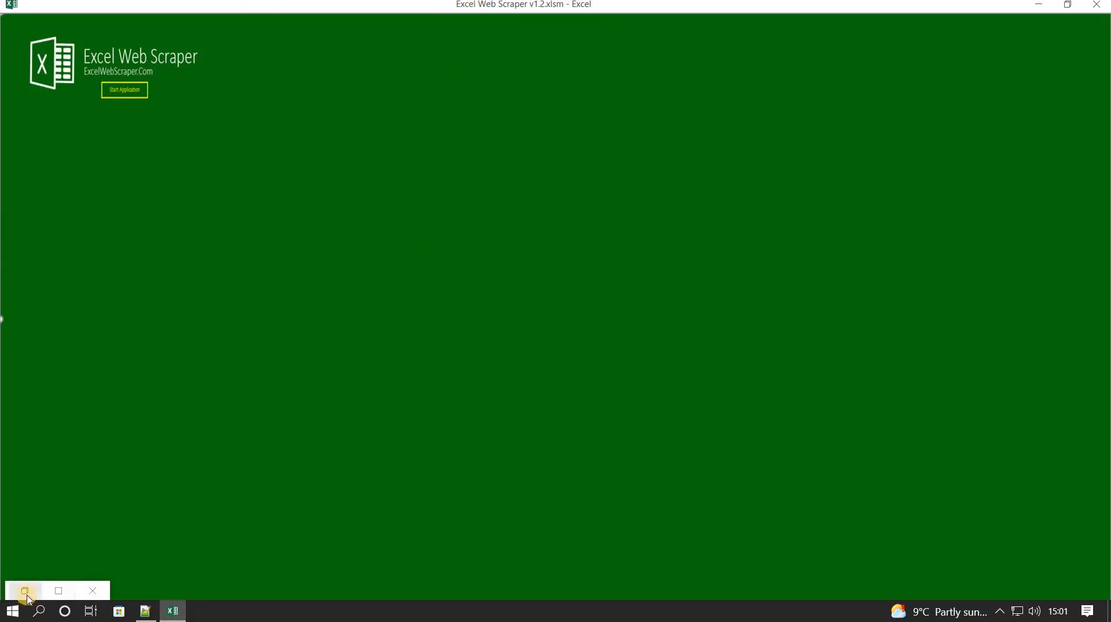
Clear the data in the Render Url Form, close it, and clear all entries and results of the Facebook extractor.
click(44, 587)
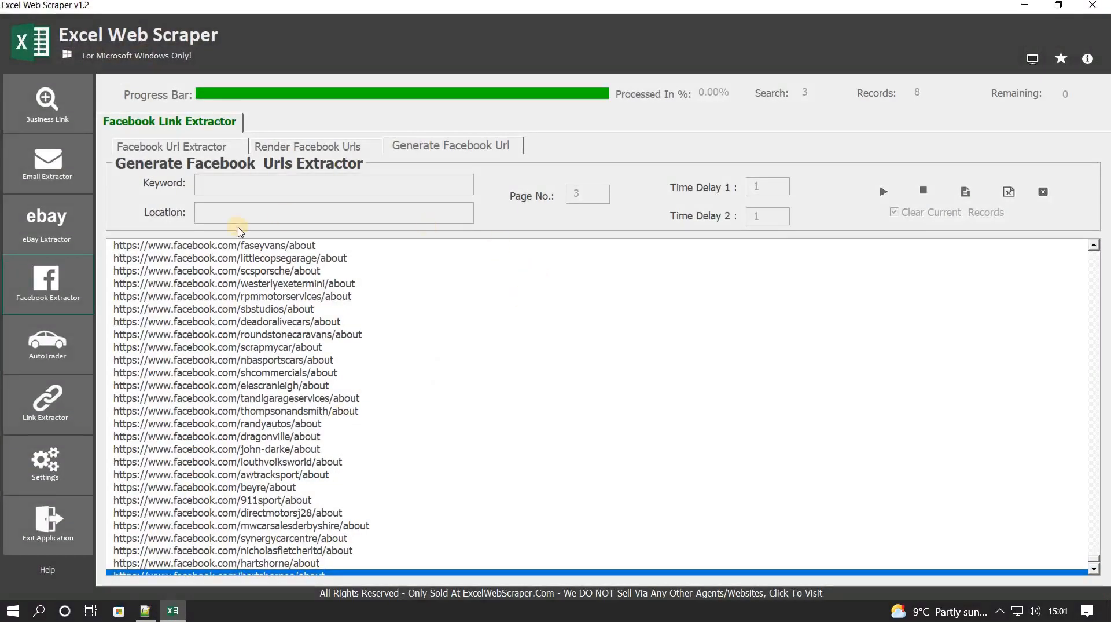
click(450, 145)
click(318, 148)
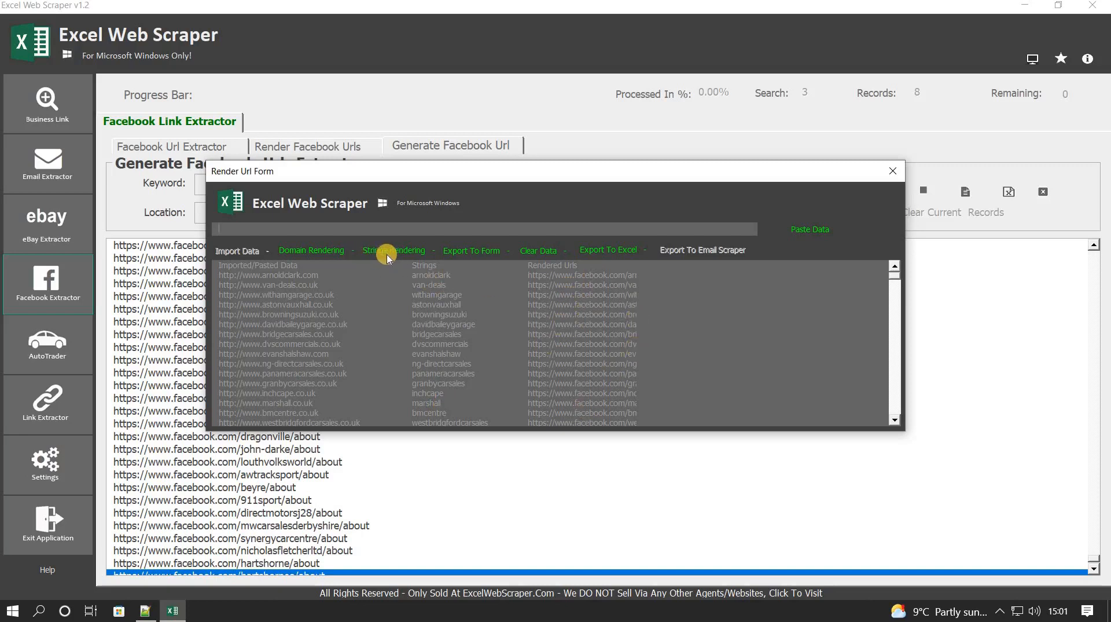
click(900, 175)
click(544, 251)
click(893, 172)
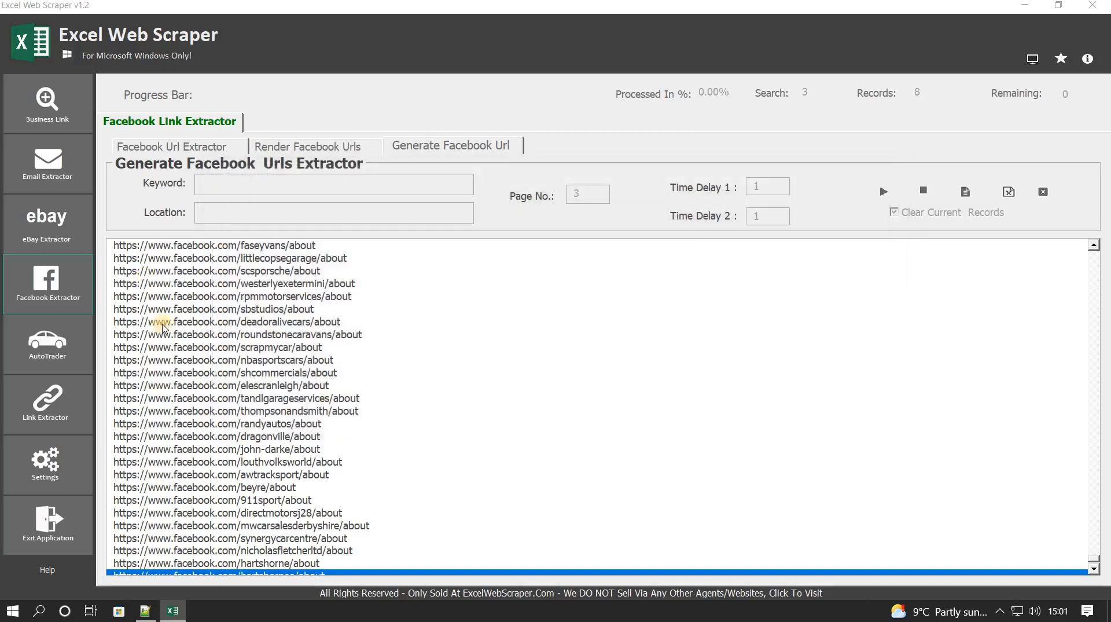
click(1043, 192)
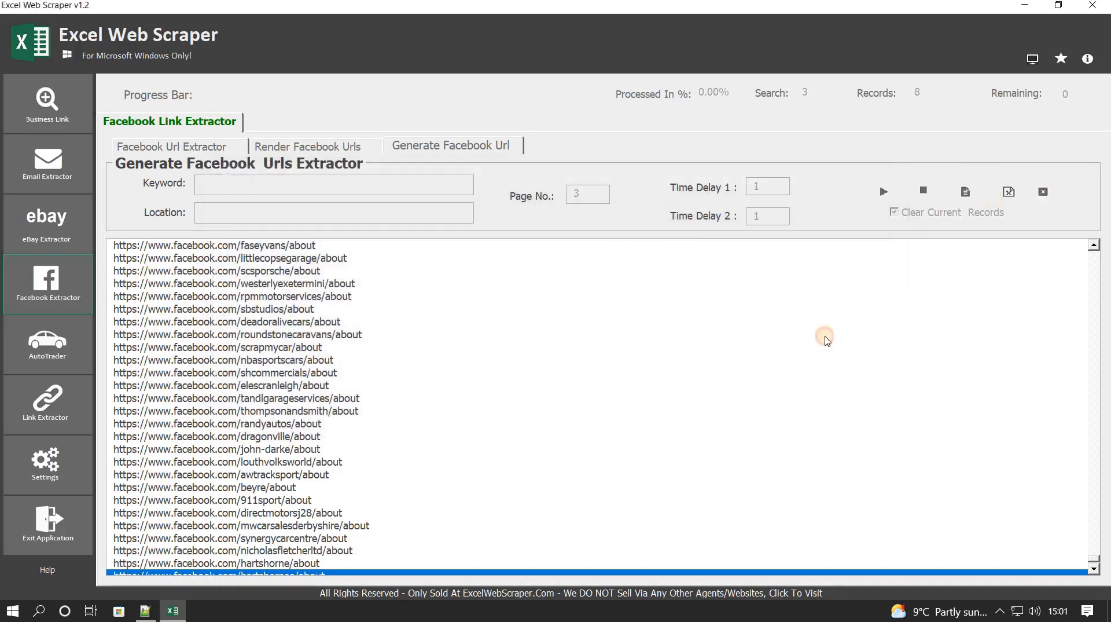
click(569, 335)
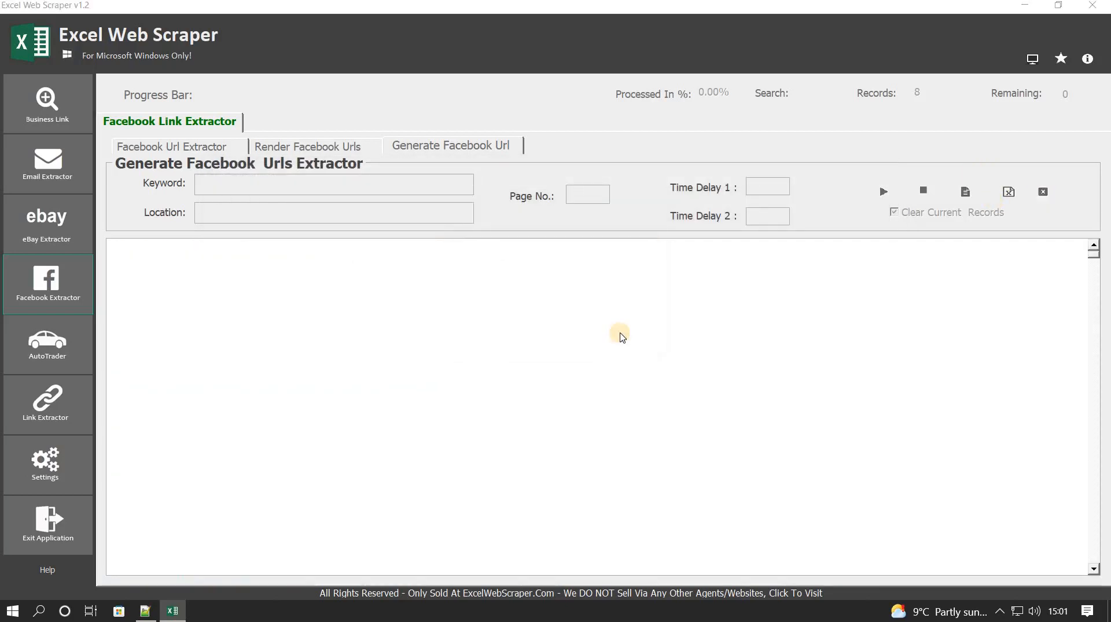
Switch to Notepad++, select and copy the whole list of strings in strings.txt, and minimize the editor.
click(145, 610)
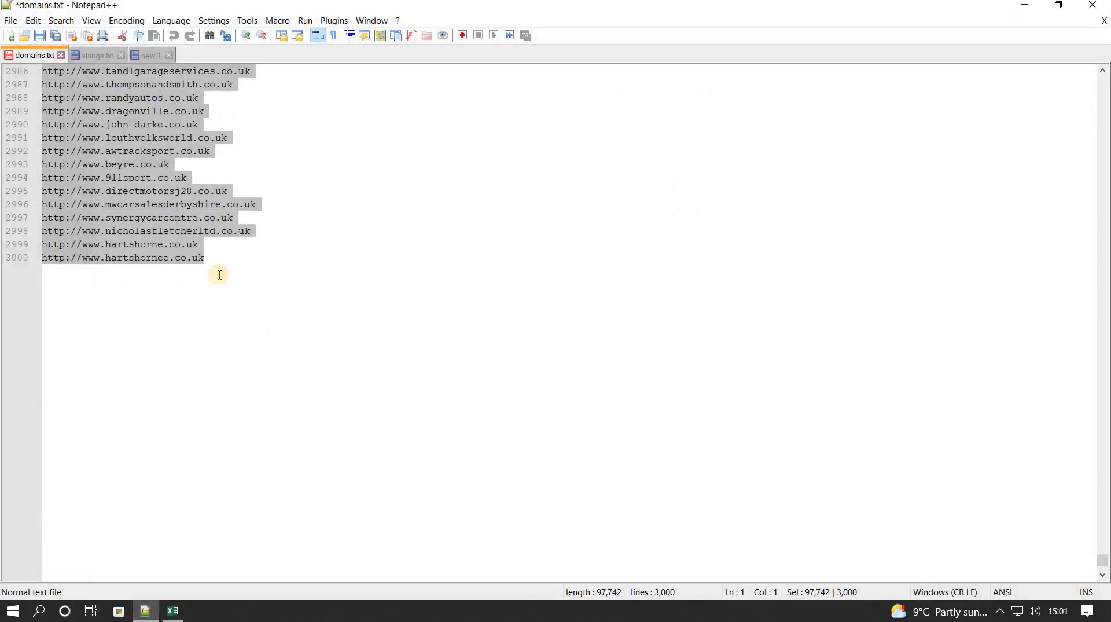
drag(1105, 570, 1104, 81)
click(134, 164)
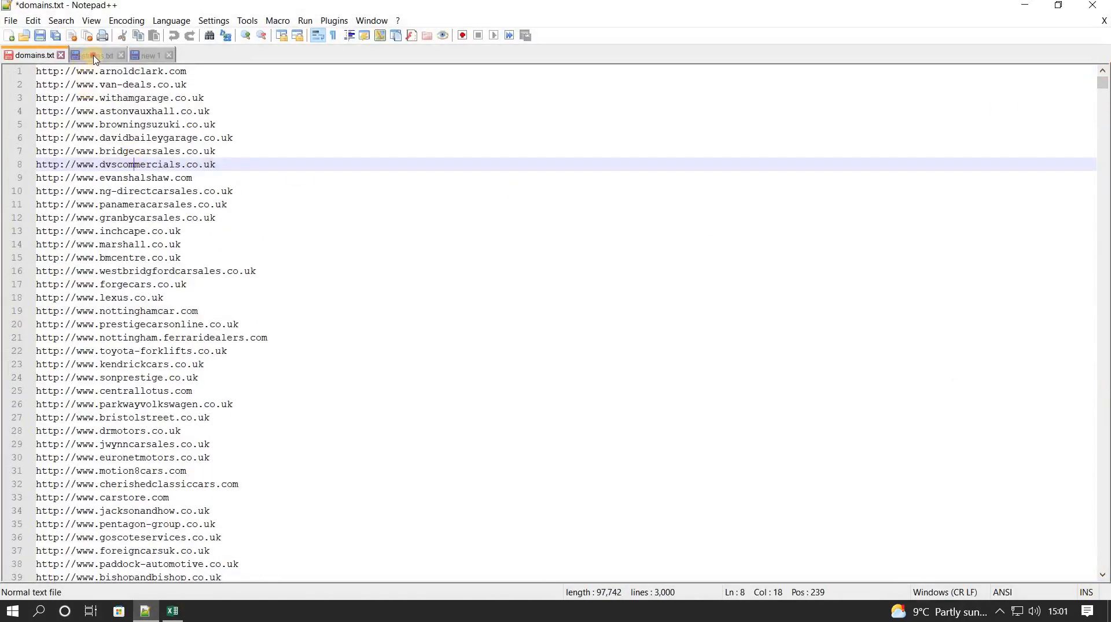
click(94, 57)
right_click(66, 138)
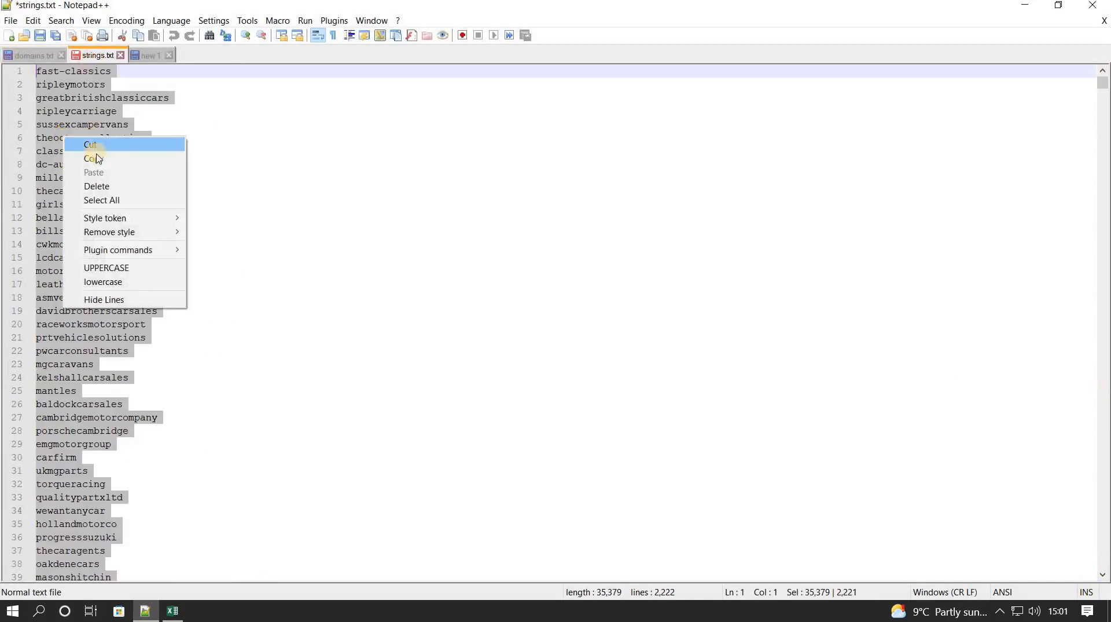
click(98, 200)
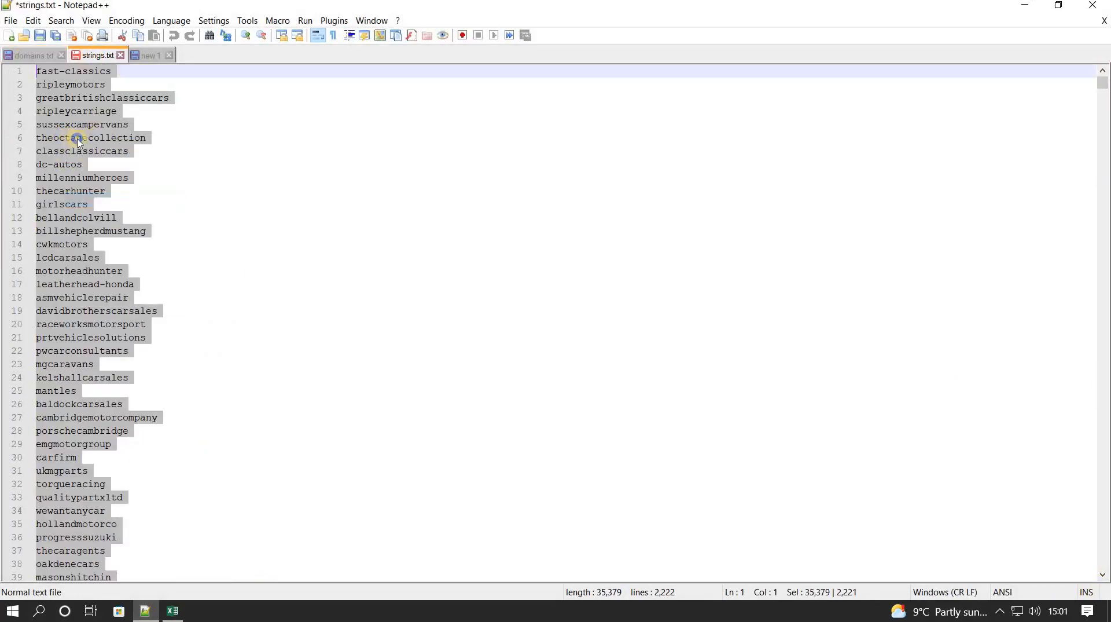
right_click(70, 137)
click(101, 159)
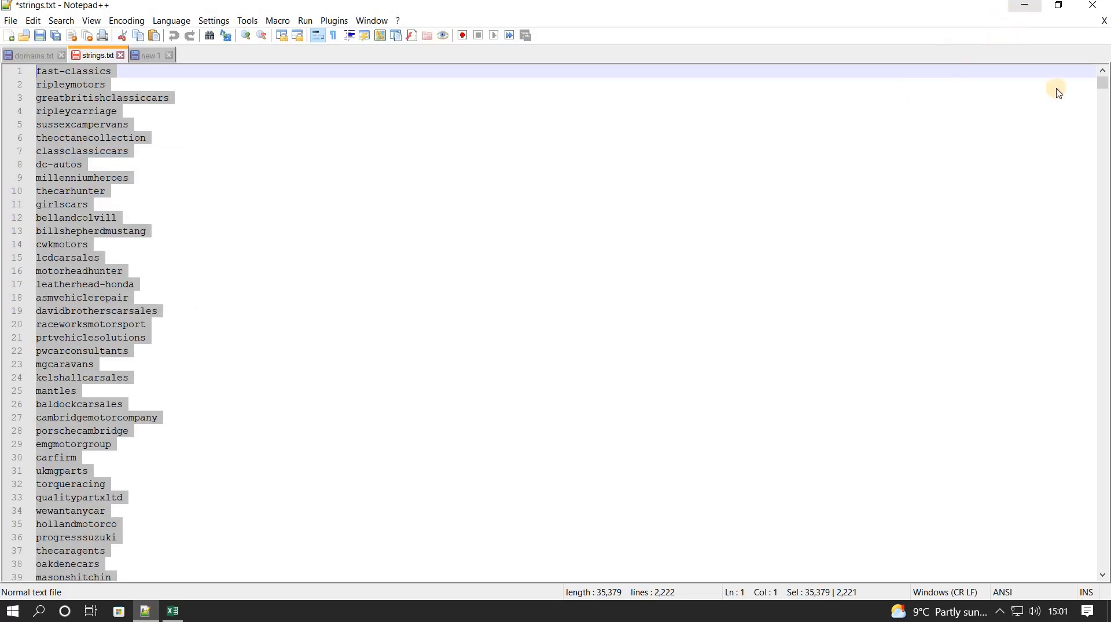
drag(1105, 177, 1106, 557)
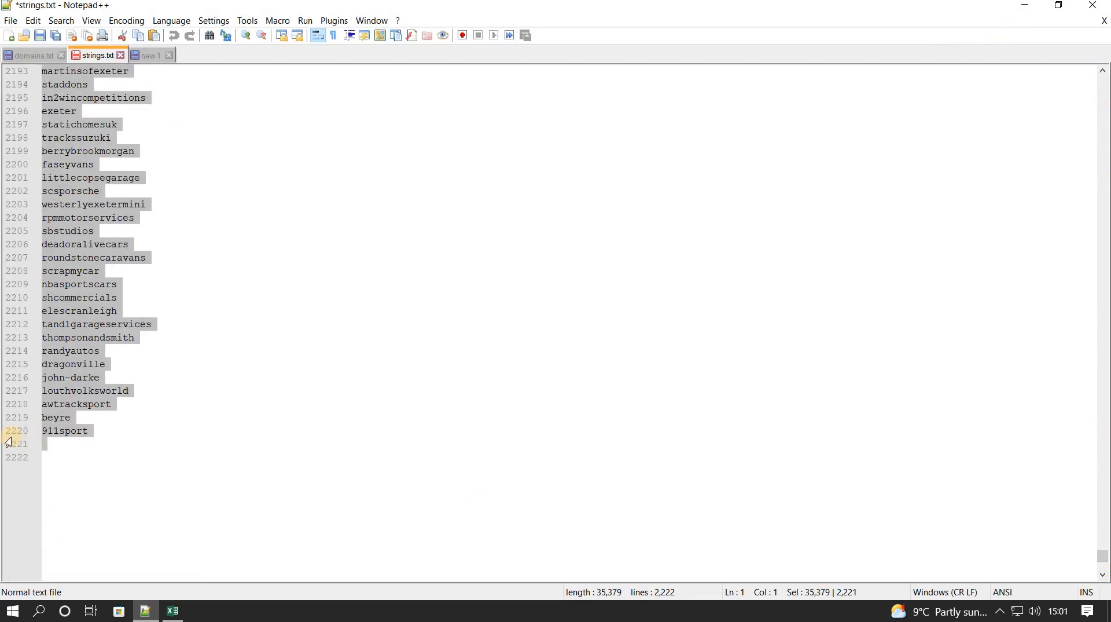
click(1026, 6)
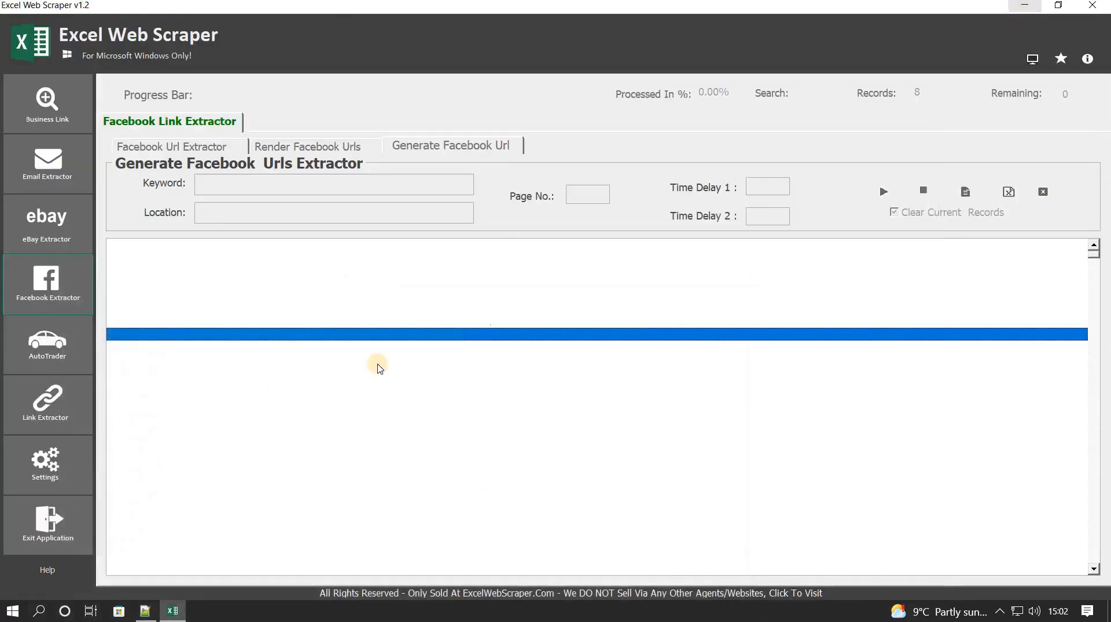
Open the Render Url Form for generating Facebook URLs and paste the copied strings into it.
click(445, 147)
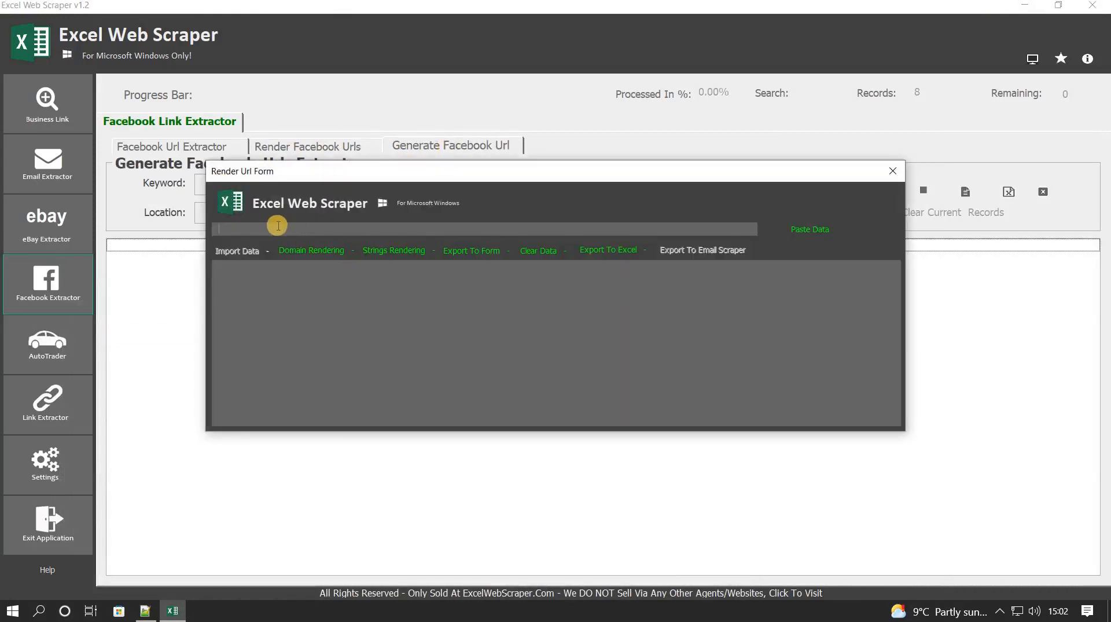
double_click(277, 229)
click(809, 230)
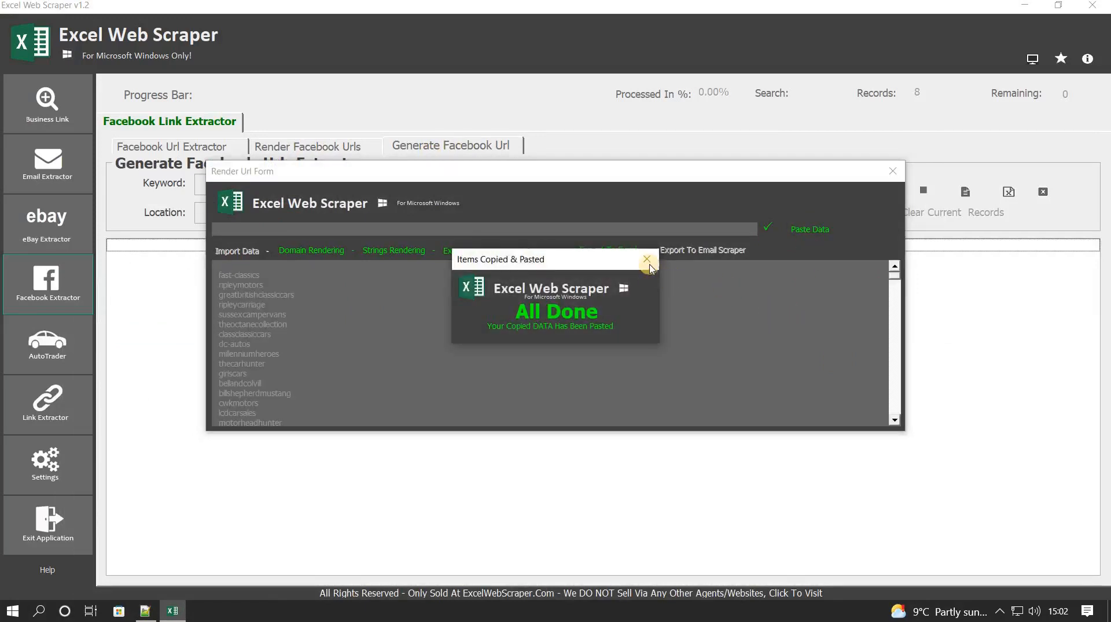
click(645, 253)
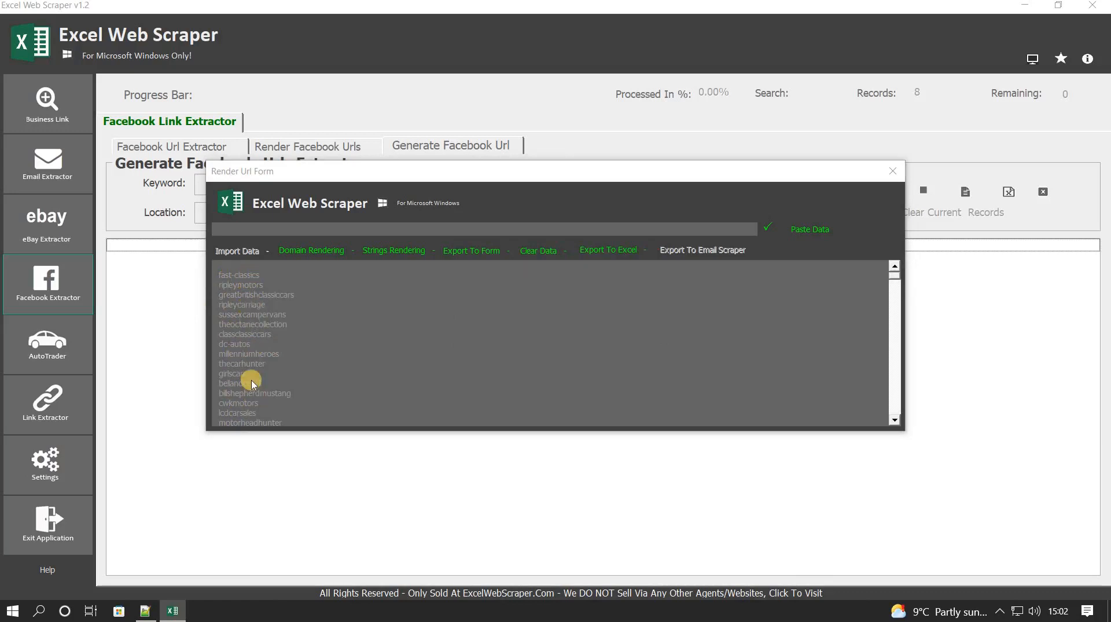
Render the pasted strings into Facebook URLs with Strings Rendering and export them to the Generate Facebook Url form.
click(395, 252)
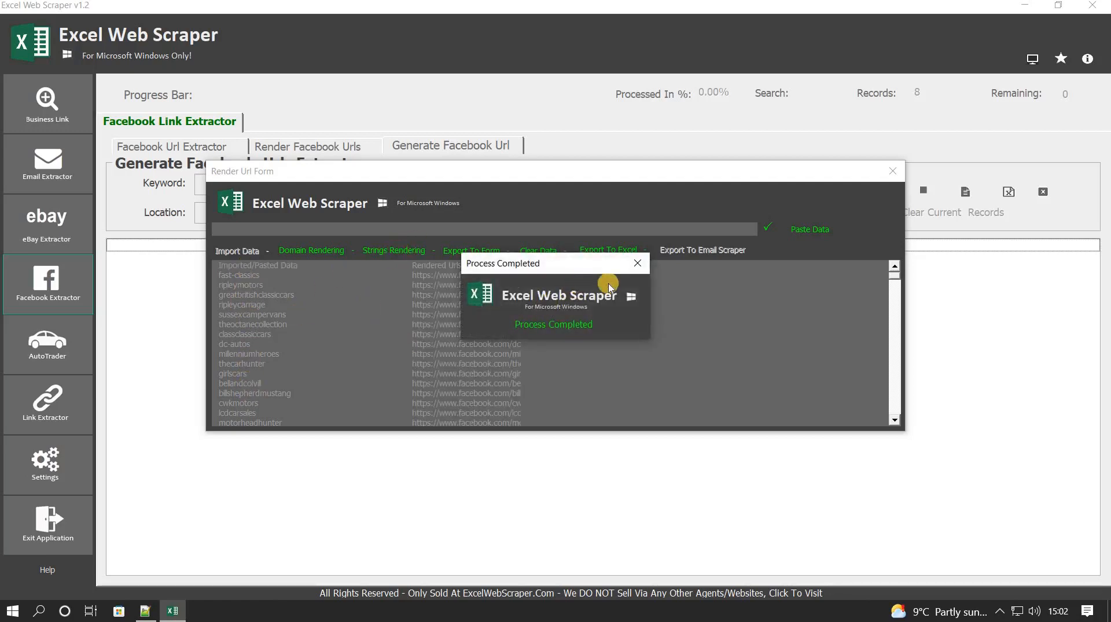
click(638, 263)
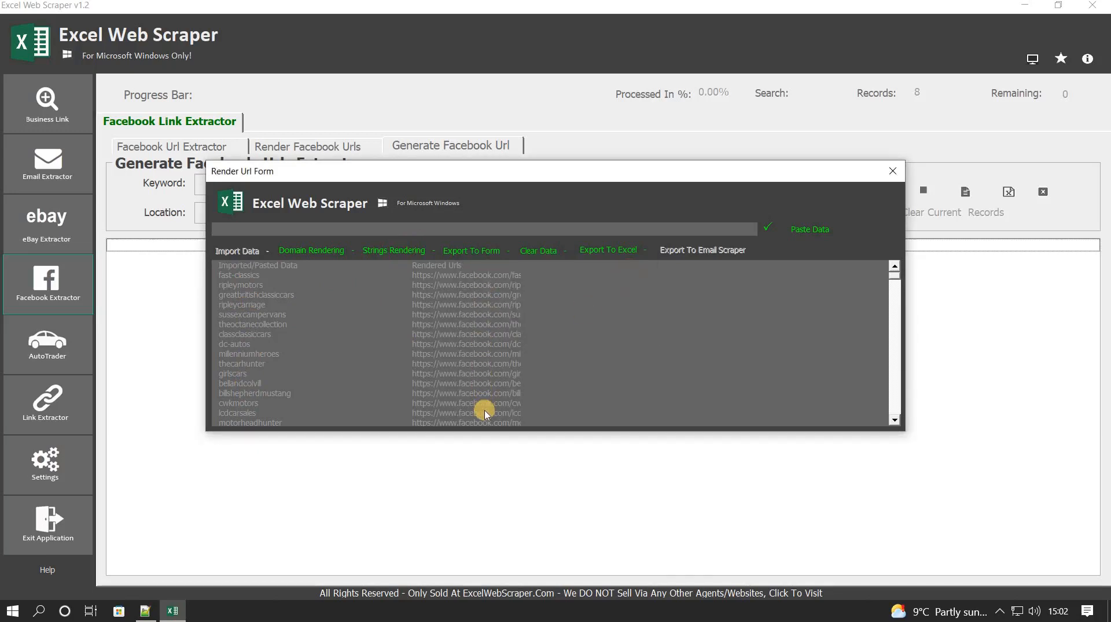
click(472, 253)
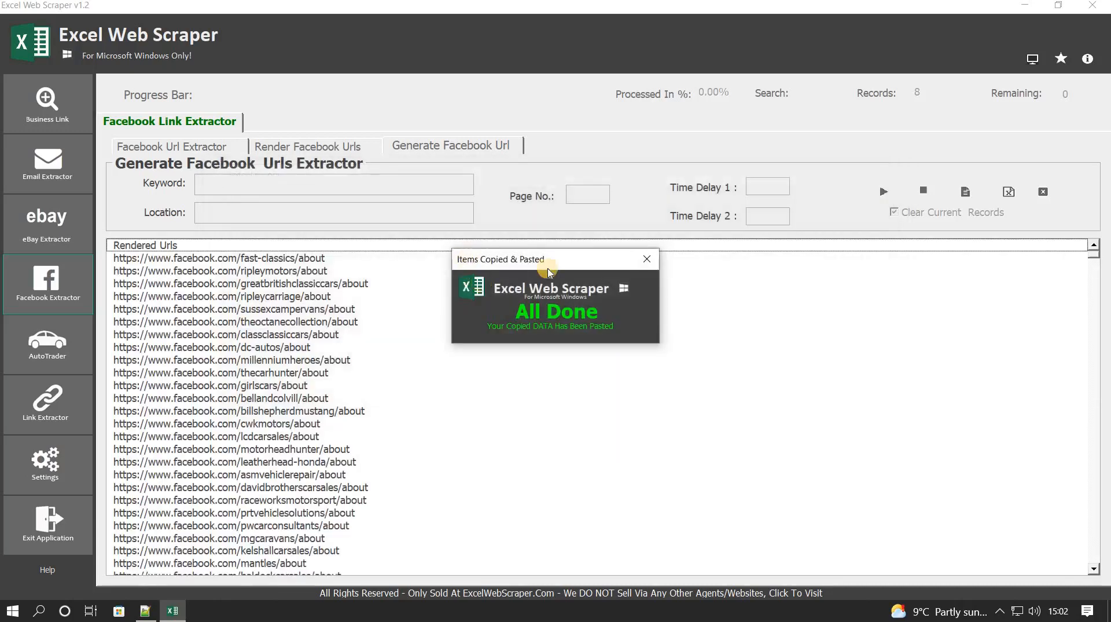
click(646, 263)
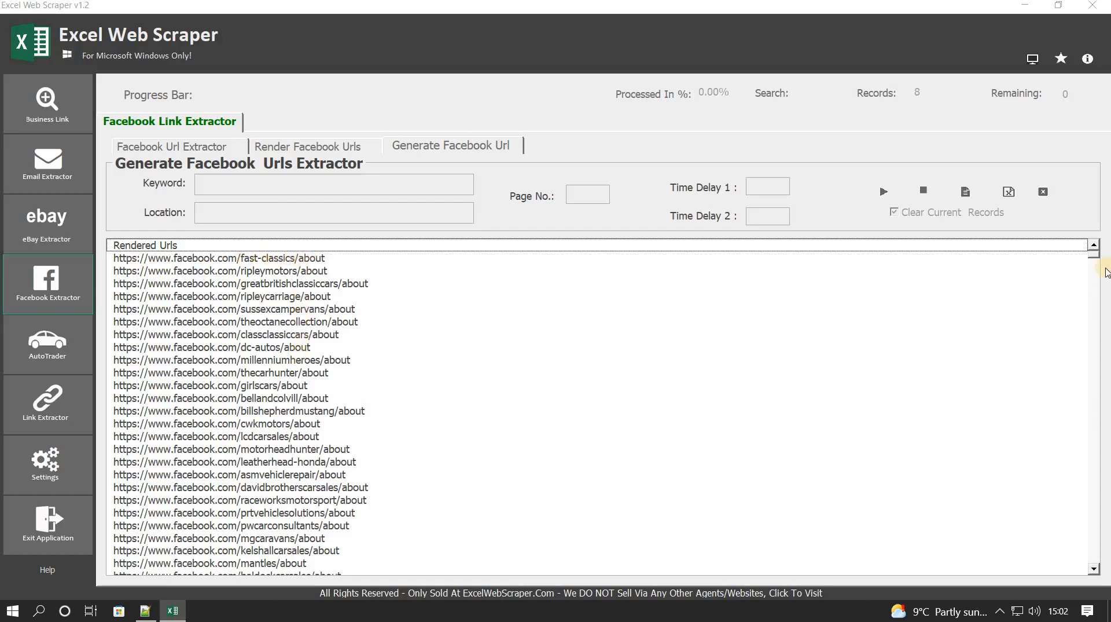
drag(1100, 259, 1106, 235)
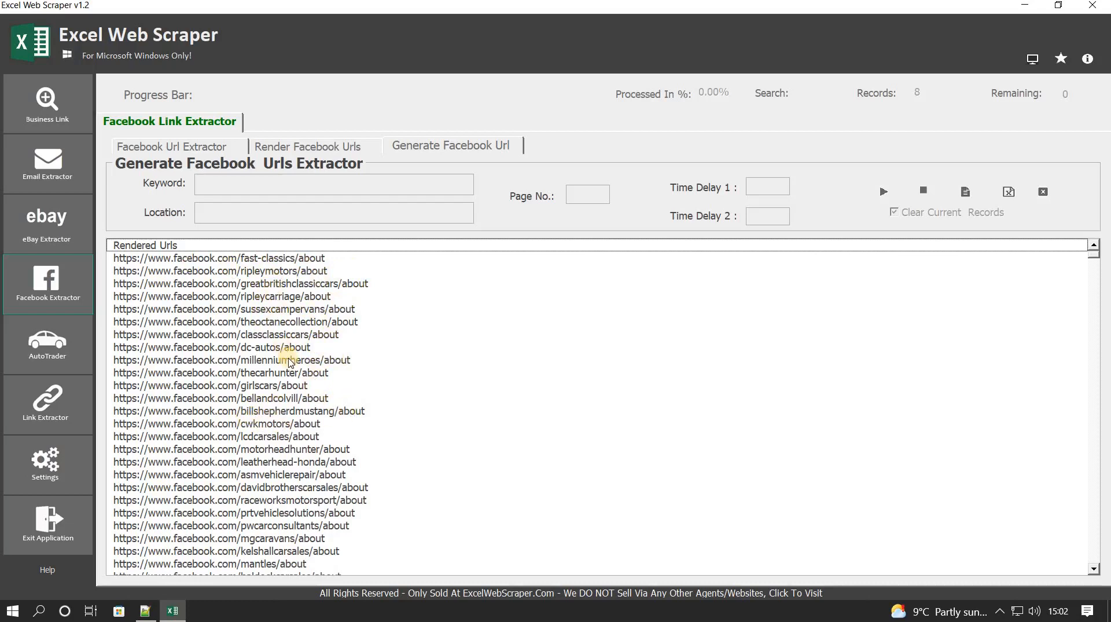
click(274, 272)
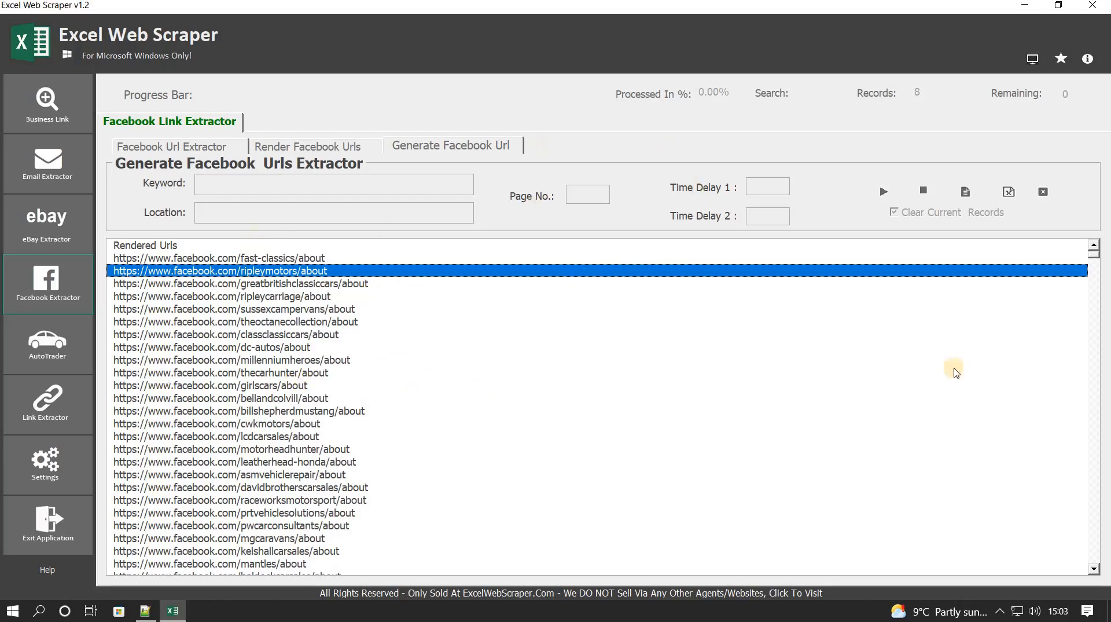
Clear all results including URLs from the Generate Facebook Url form and switch to the Facebook Url Extractor.
click(1043, 191)
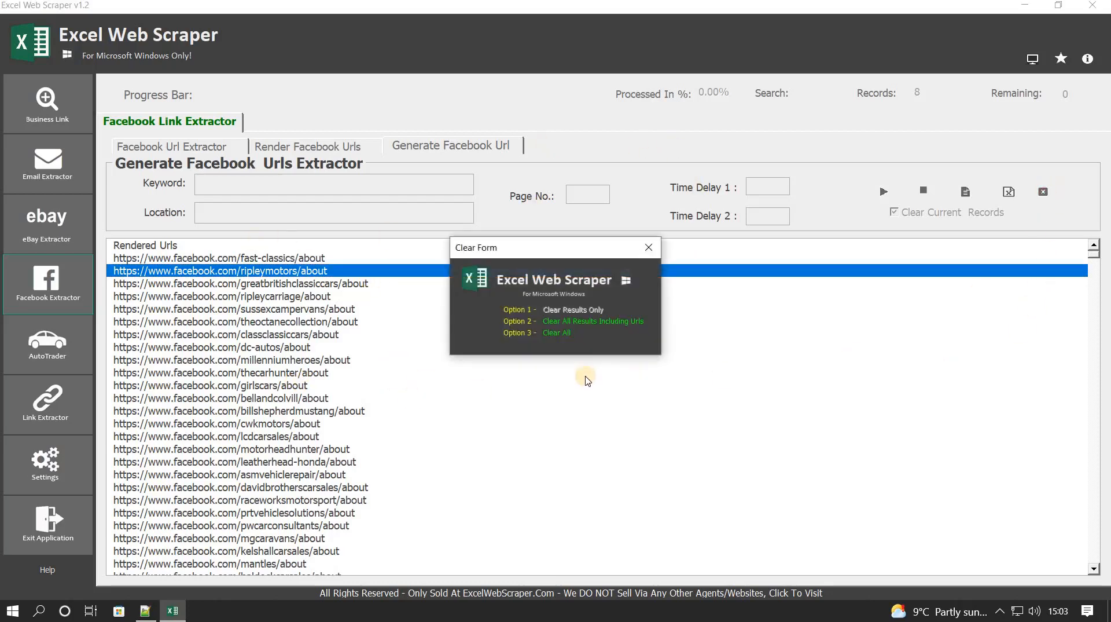
click(576, 321)
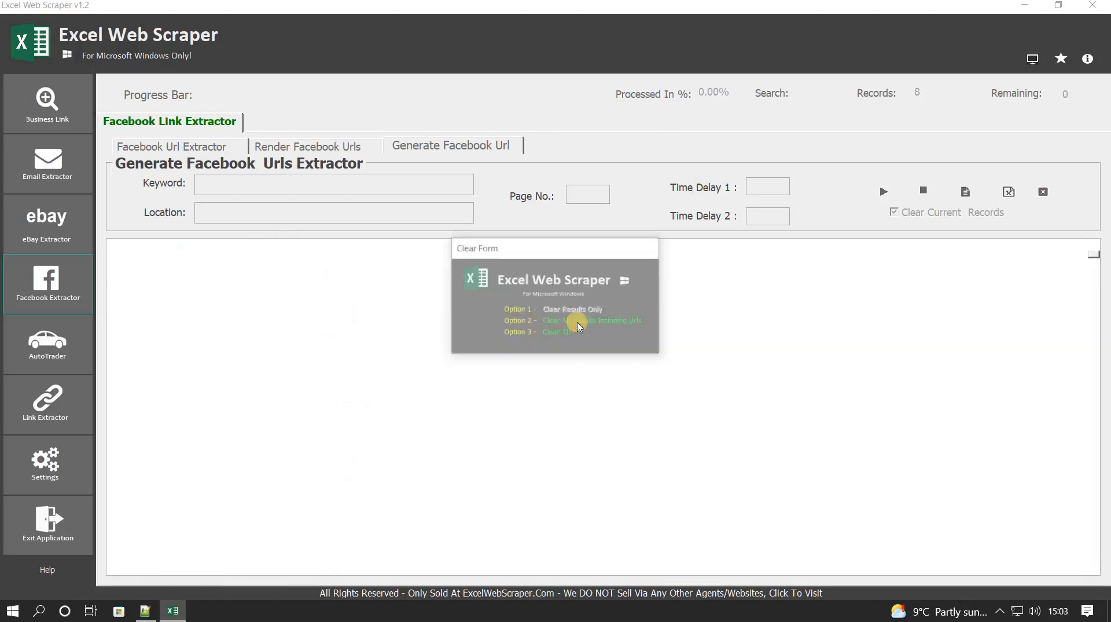
click(165, 147)
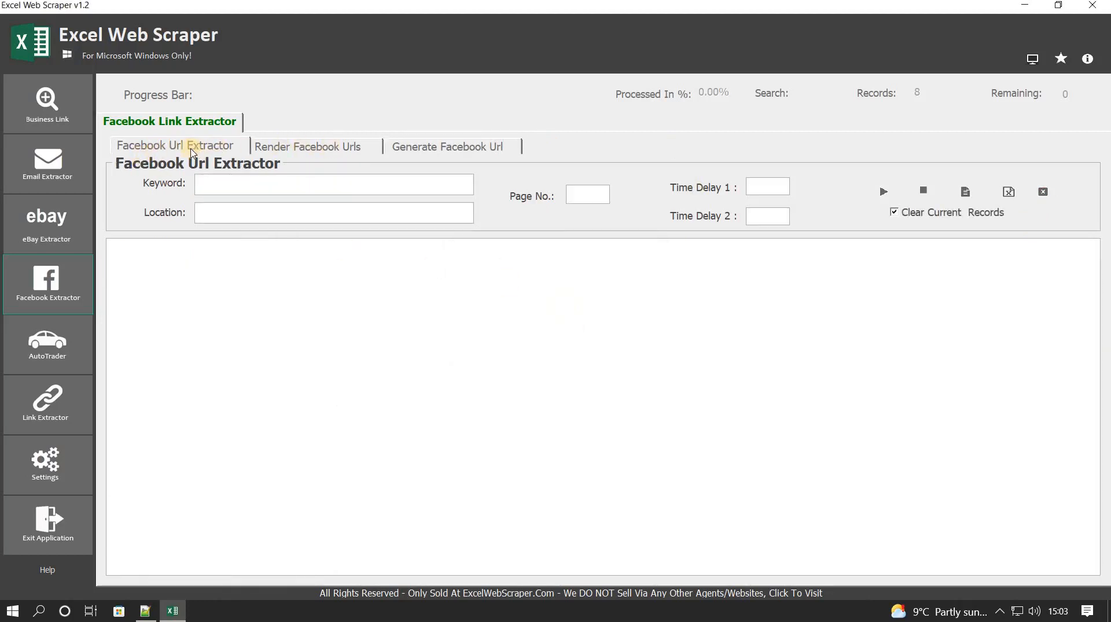